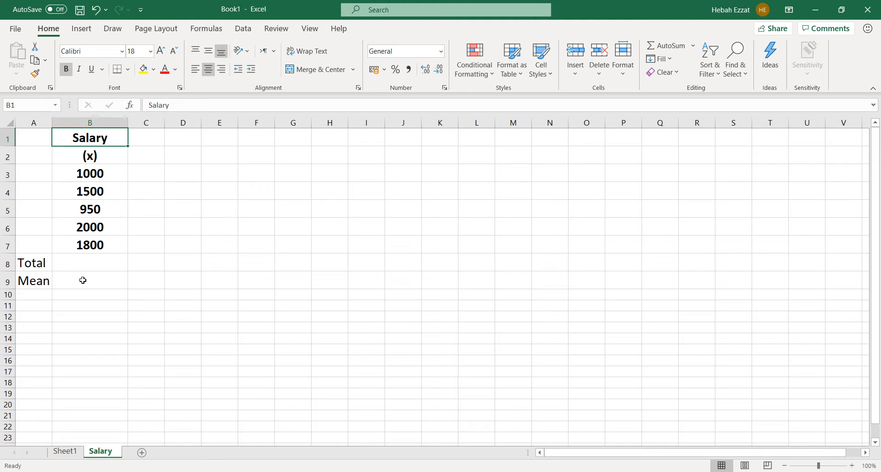
Calculate the salary total in cell B8 with AutoSum over the range B3:B7
click(77, 260)
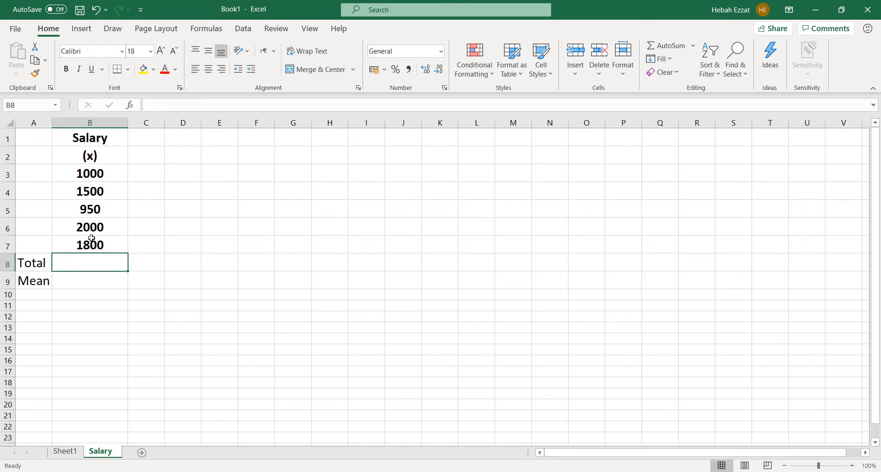
text(=)
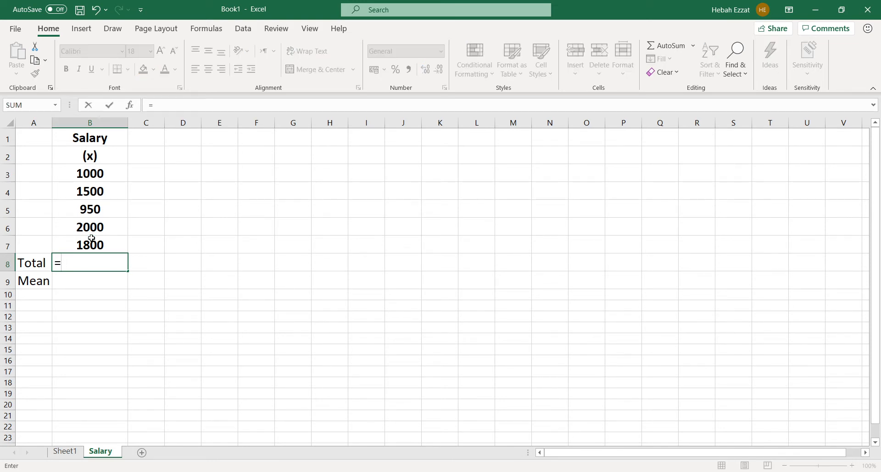
click(692, 45)
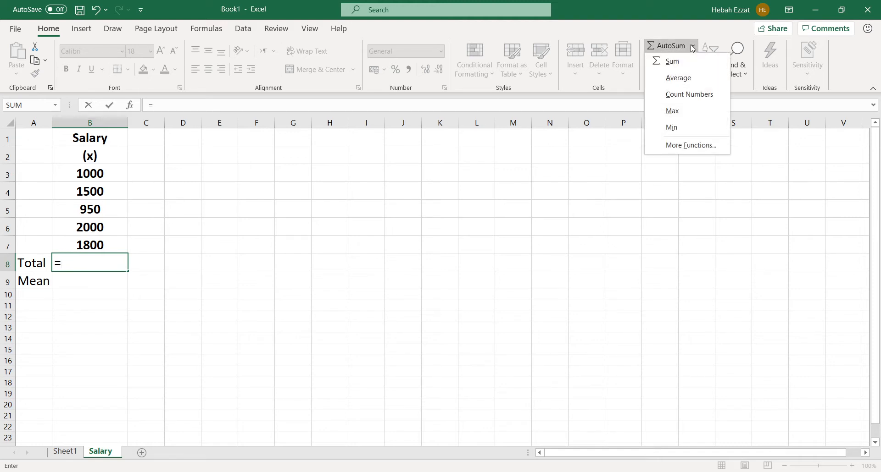
click(676, 64)
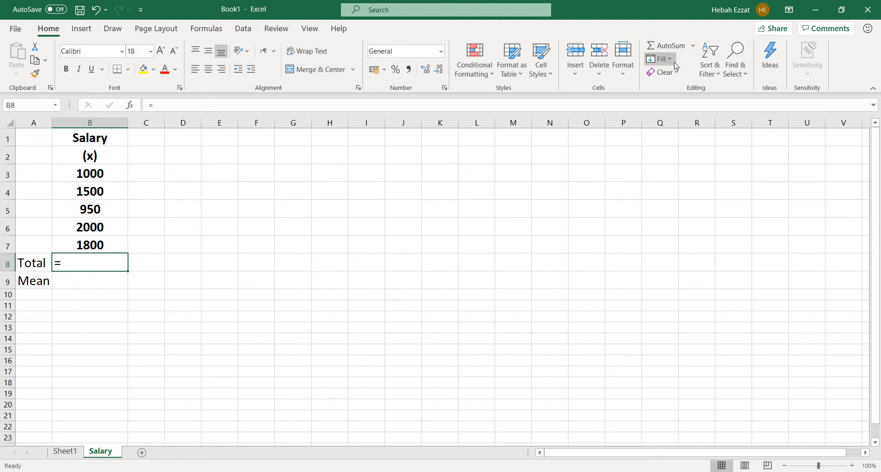
click(678, 47)
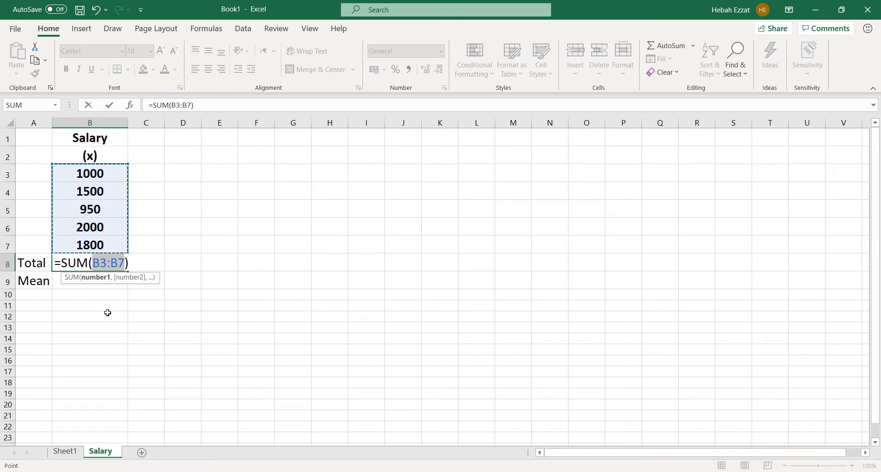
key(Return)
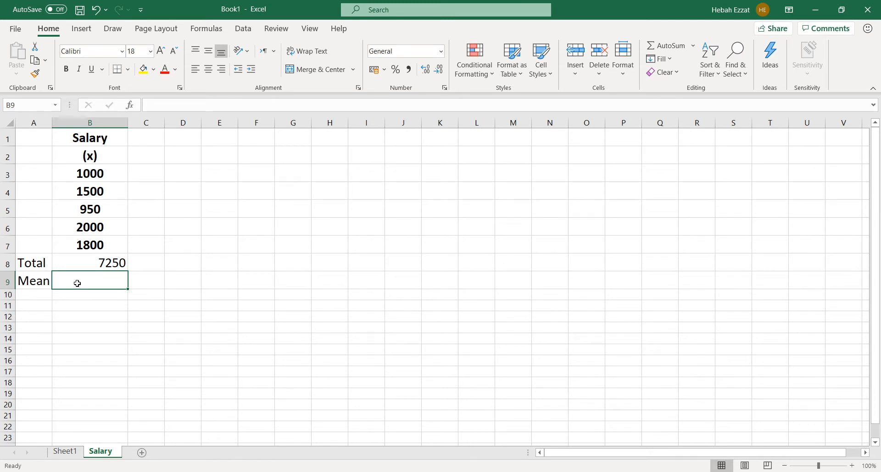
Calculate the mean in cell B9 with the formula =B8/5
text(=)
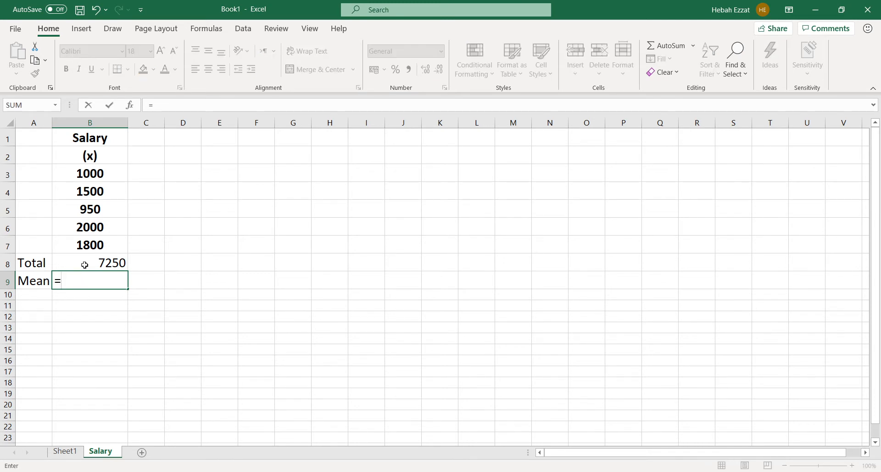
click(84, 265)
text(/)
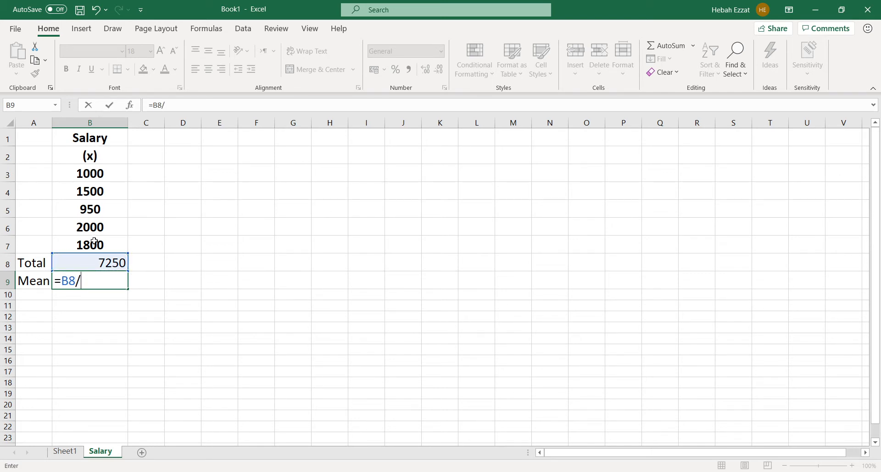
text(5)
key(Return)
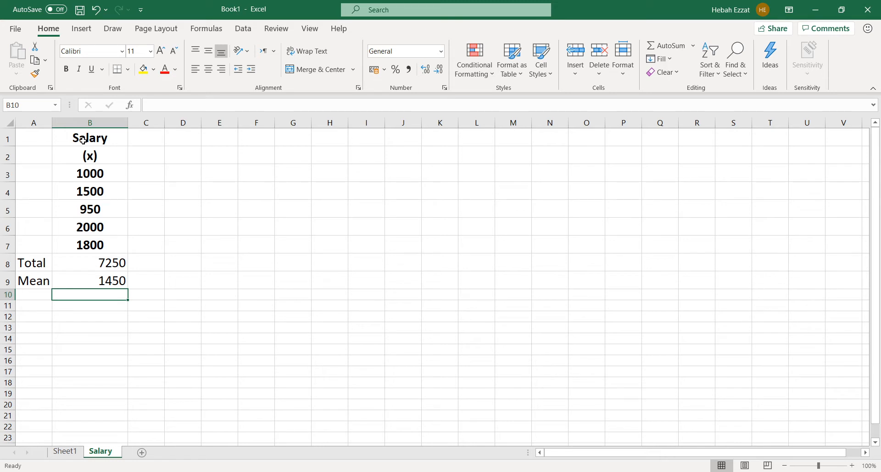
Copy the salary column B1:B7 to a new column starting at D1, and widen column D
drag(83, 140, 89, 241)
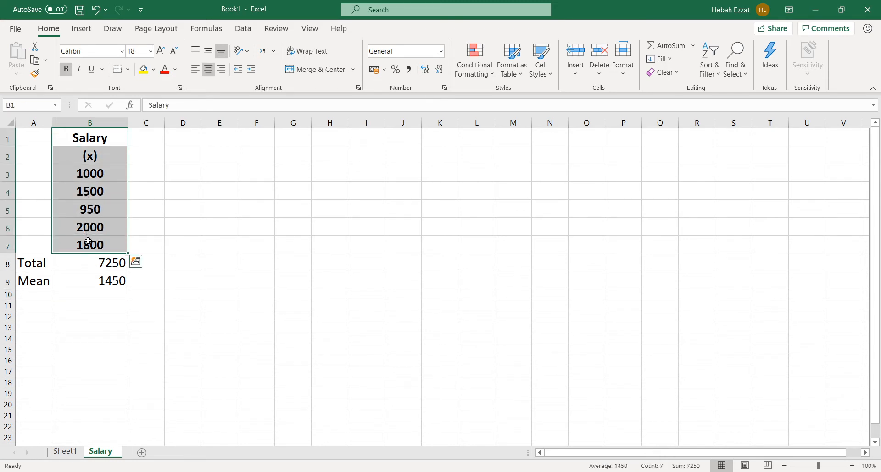
key(ctrl+c)
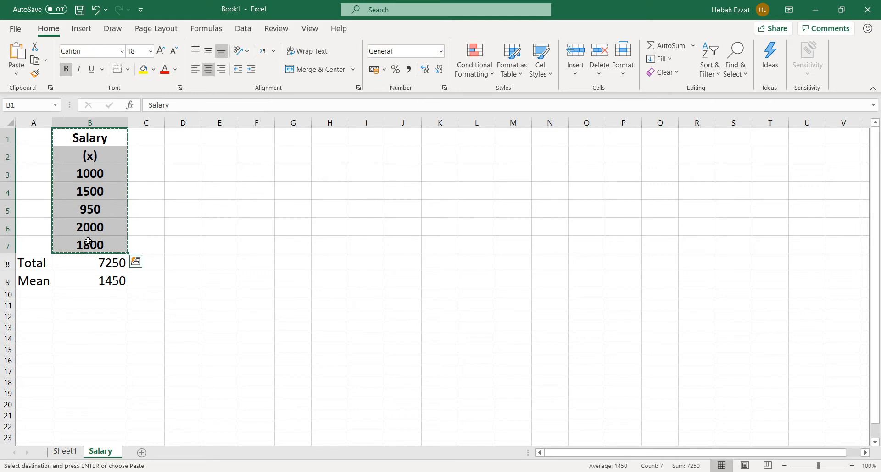
click(200, 138)
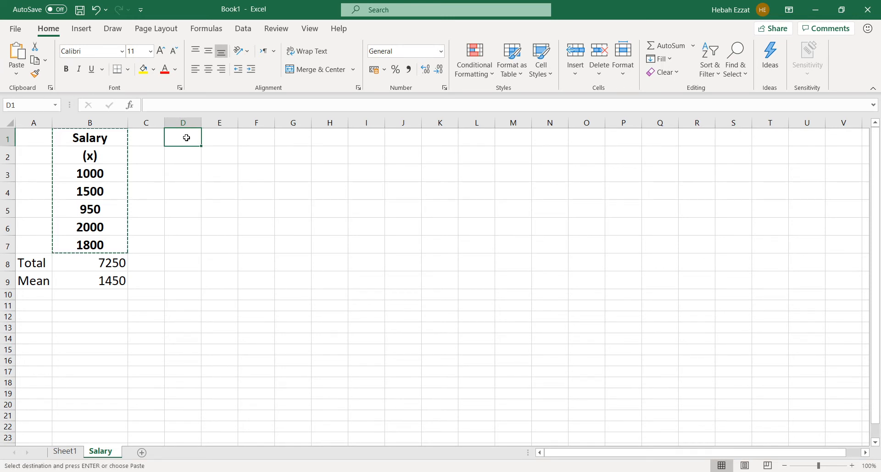
drag(84, 136, 71, 241)
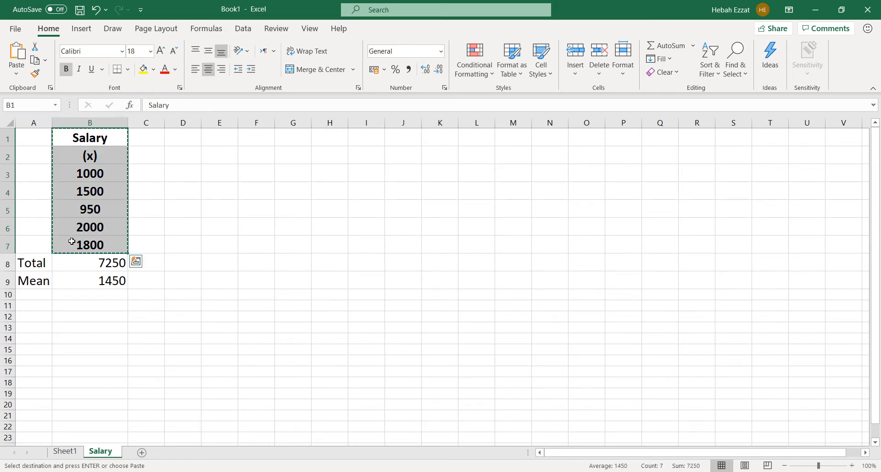
click(188, 139)
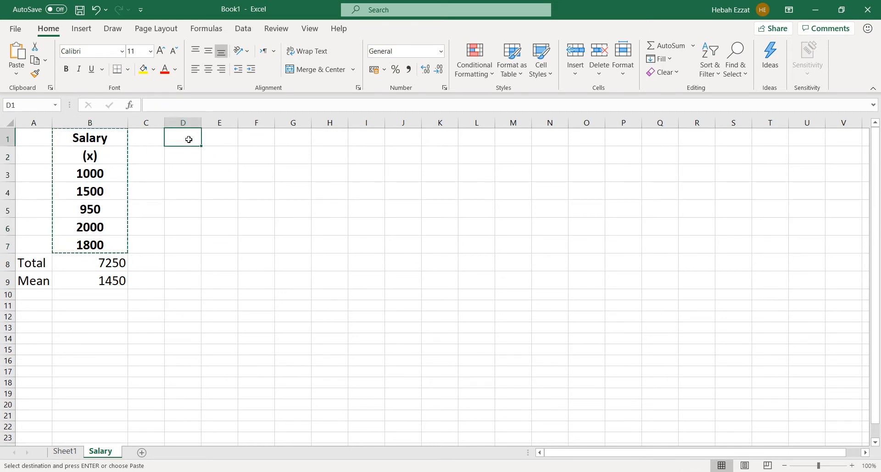
key(ctrl+v)
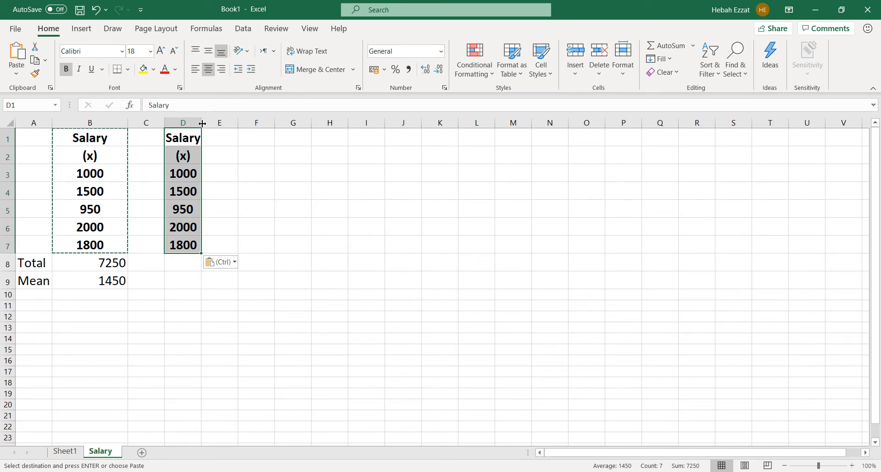
drag(202, 122, 227, 123)
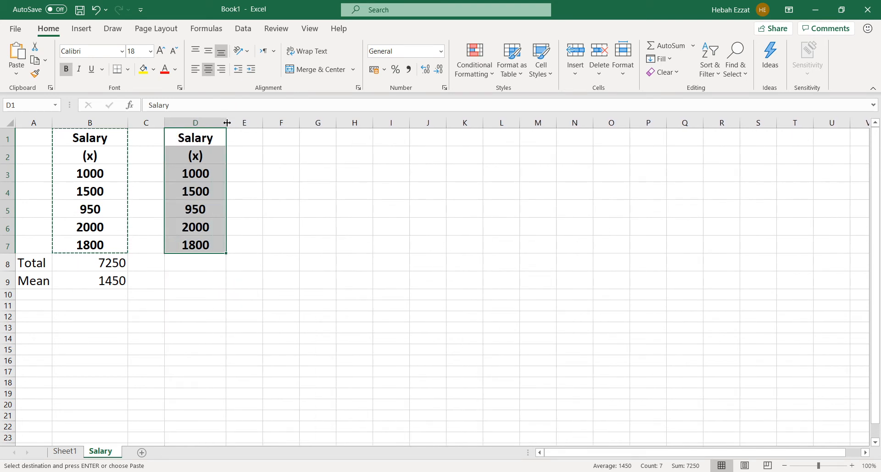
key(Escape)
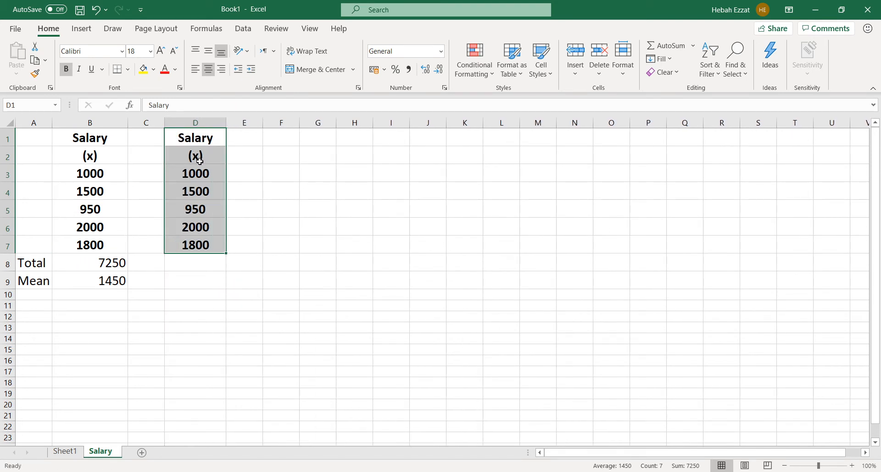
Sort the copied salary values in D3:D7 from smallest to largest
click(201, 167)
drag(201, 167, 192, 245)
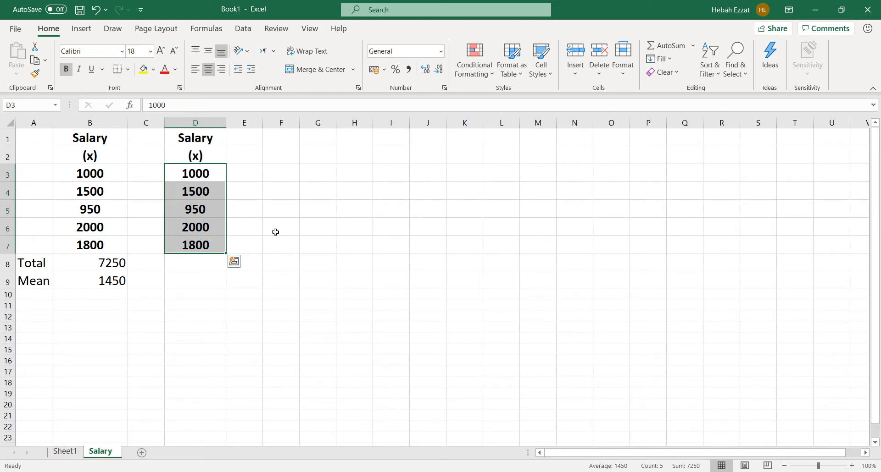
click(717, 80)
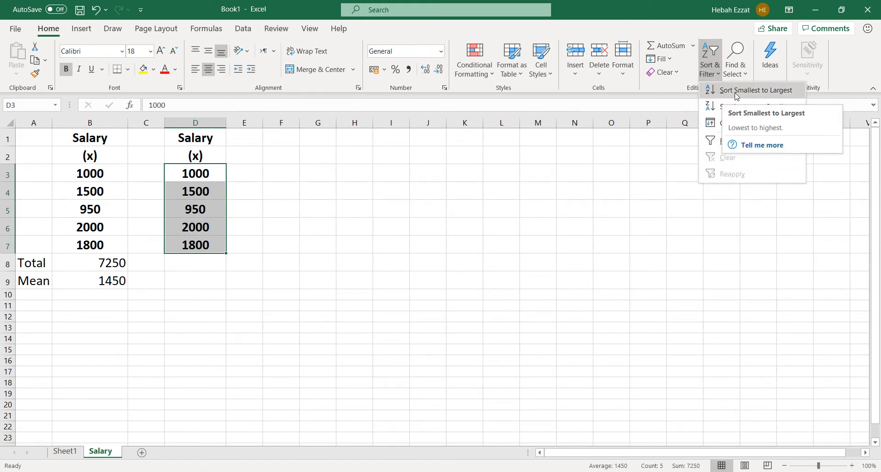
click(736, 92)
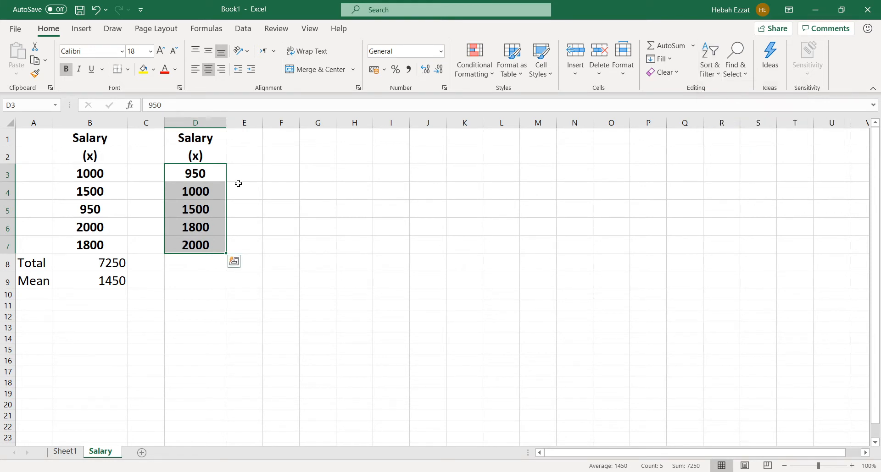
Label cell C8 "Median" and enter the middle salary value, 1500, in D8
click(207, 210)
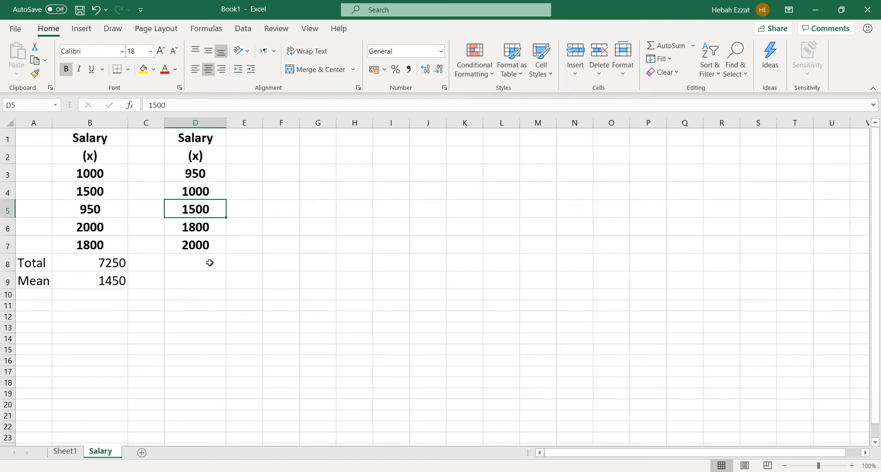
click(154, 263)
text(Median)
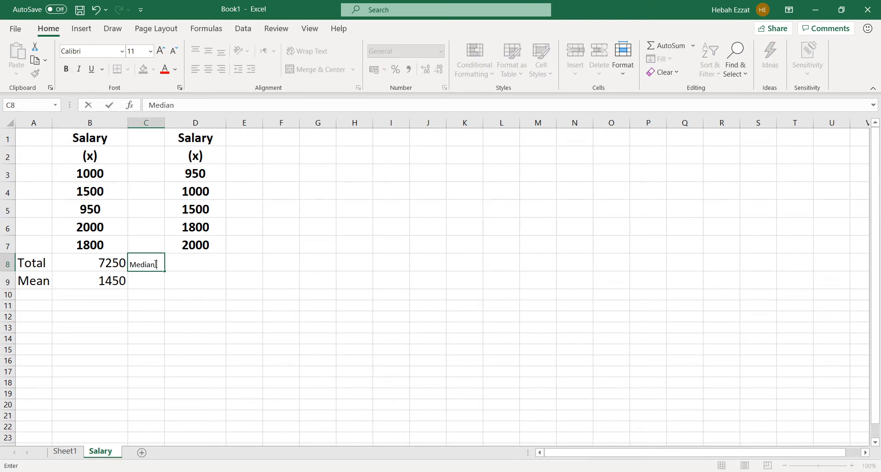
click(174, 261)
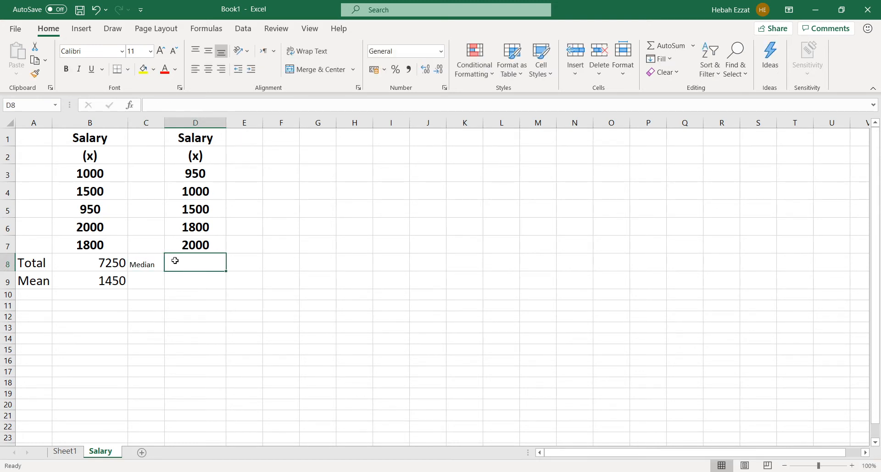
text(1500)
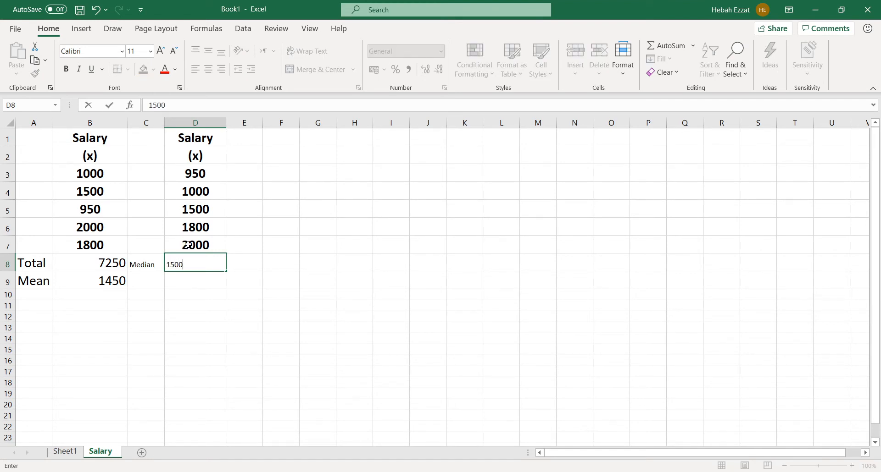
key(Up)
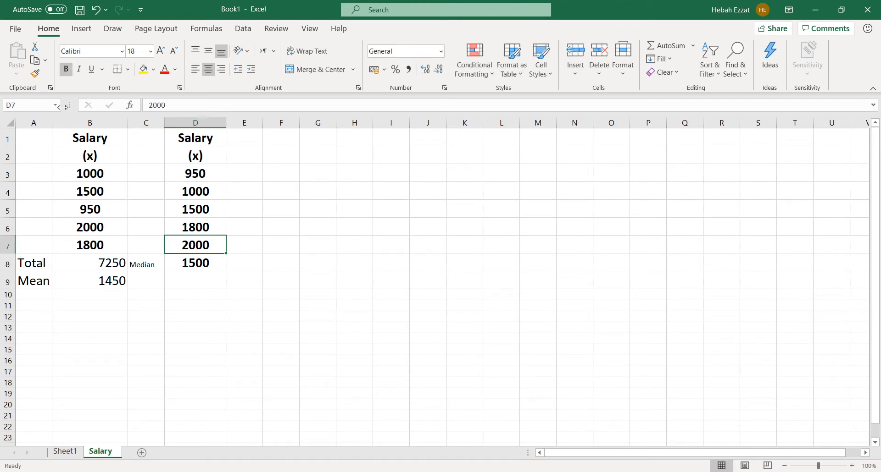
Apply the formatting of cell D7 to C8:D8 with Format Painter, and widen column C to fit the Median label
click(38, 76)
drag(156, 265, 176, 264)
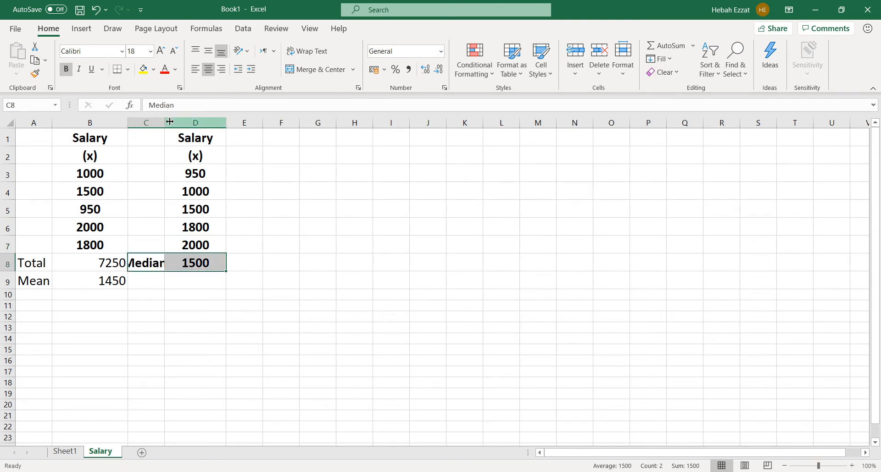
drag(166, 122, 195, 122)
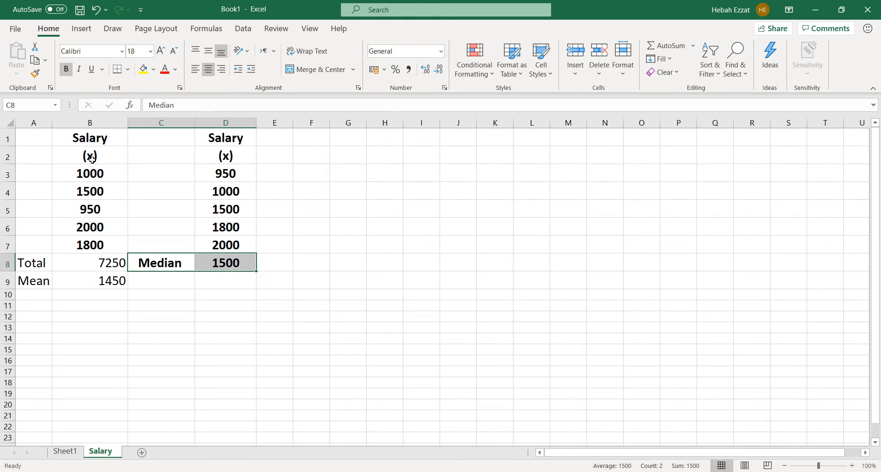
Copy the original salary column B1:B7 to a third list starting at F1, and widen column F
drag(96, 139, 98, 240)
key(ctrl+c)
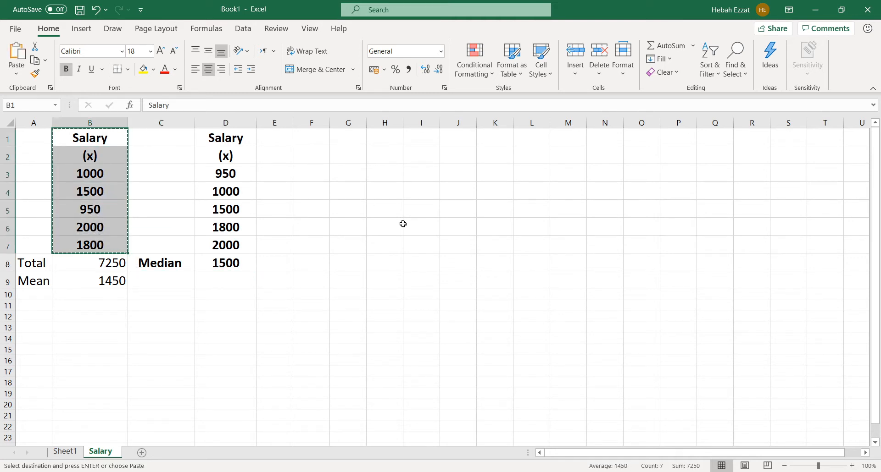
click(308, 139)
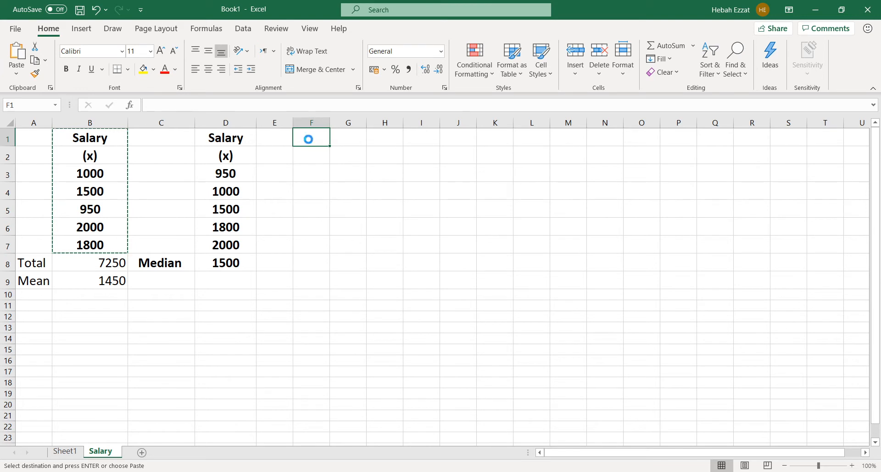
key(ctrl+v)
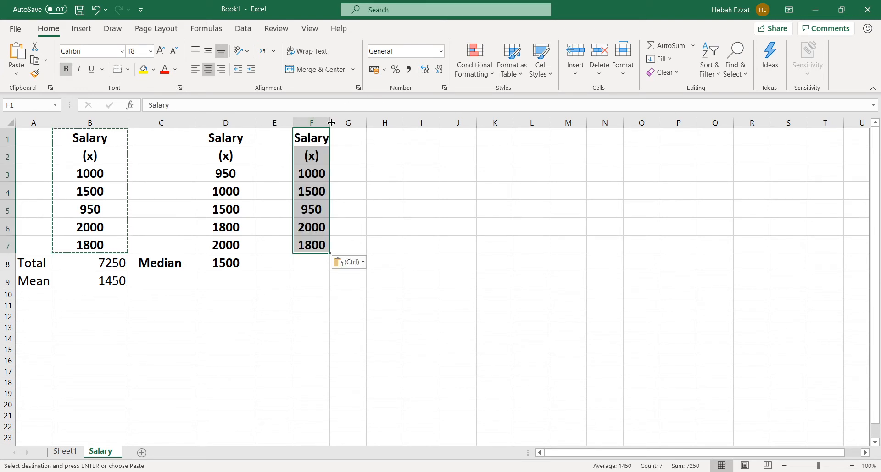
drag(329, 123, 357, 123)
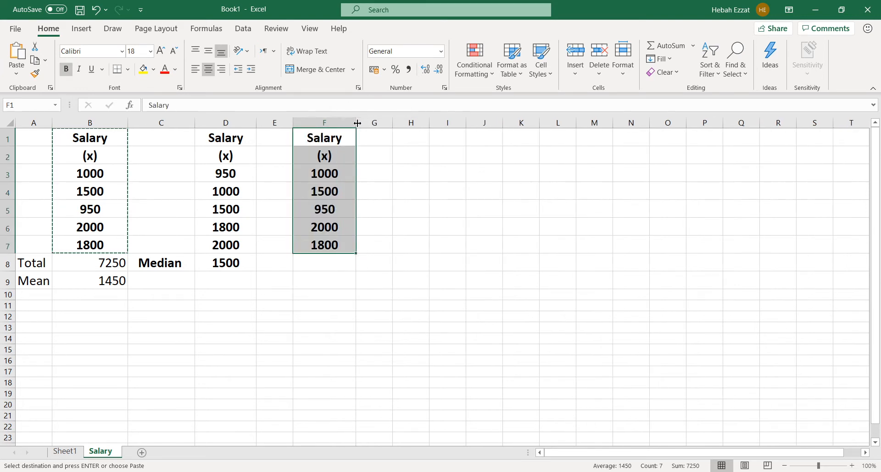
Insert an empty column before column E to add space between the second and third salary lists
click(283, 123)
right_click(283, 123)
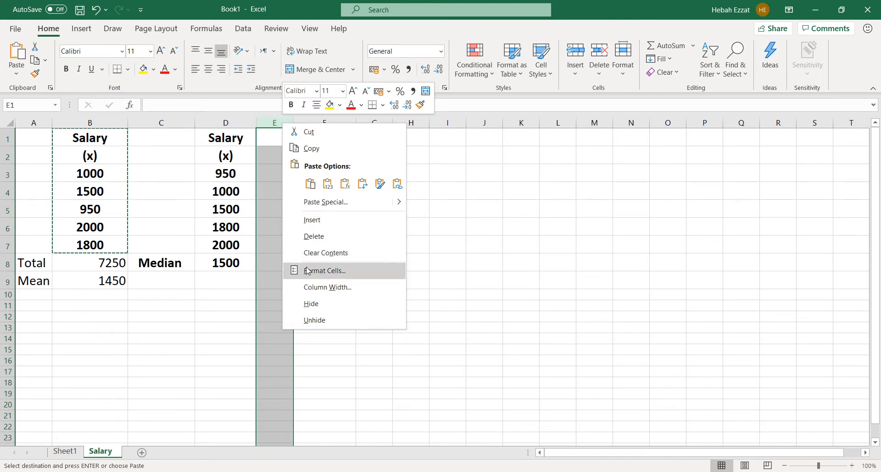
click(312, 221)
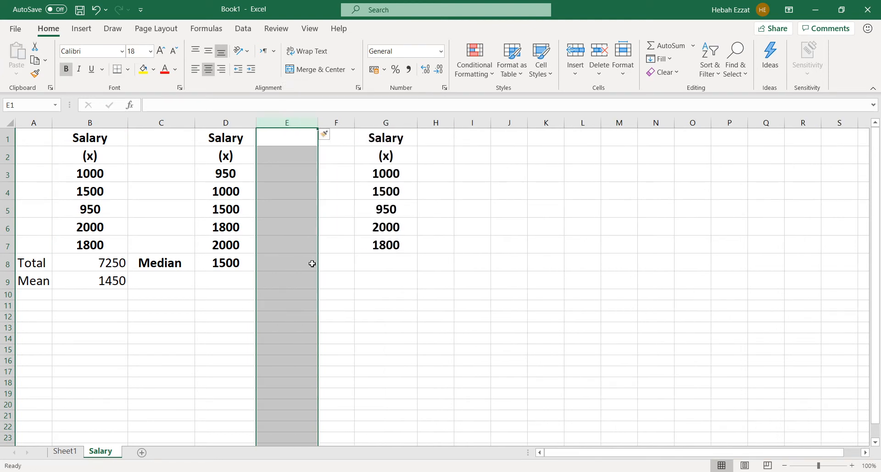
Enter the labels "Mean", "Median" and "Mode" in cells F8, F9 and F10
click(328, 262)
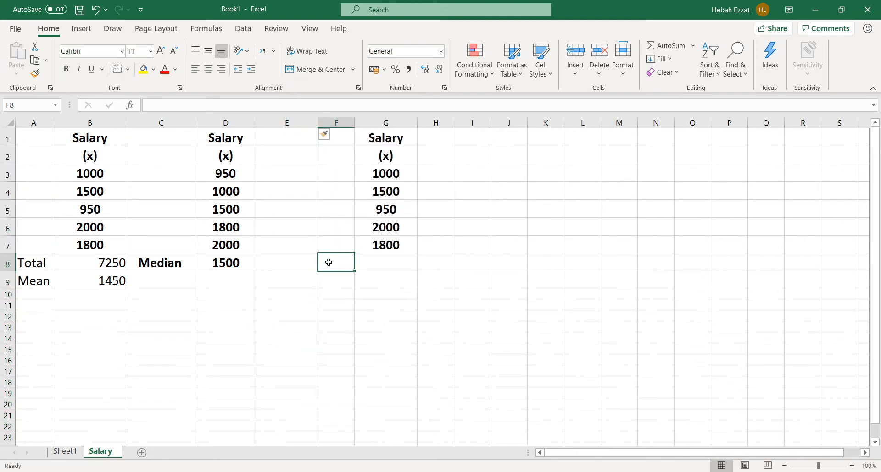
text(Mean)
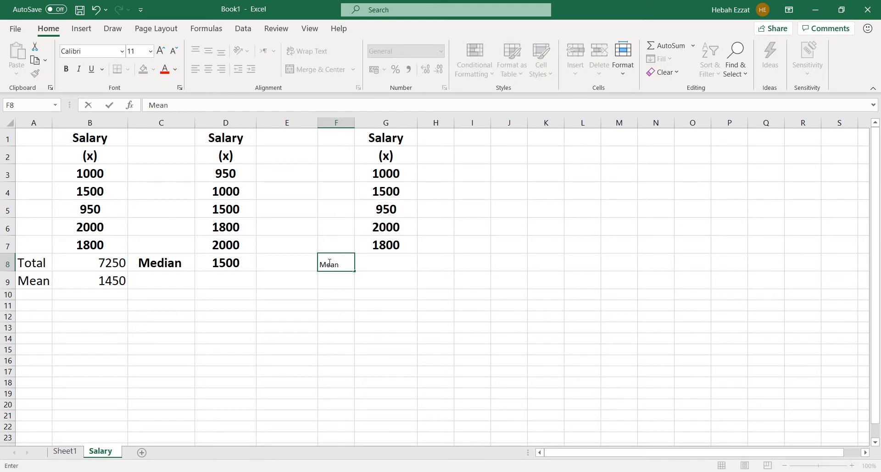
key(Return)
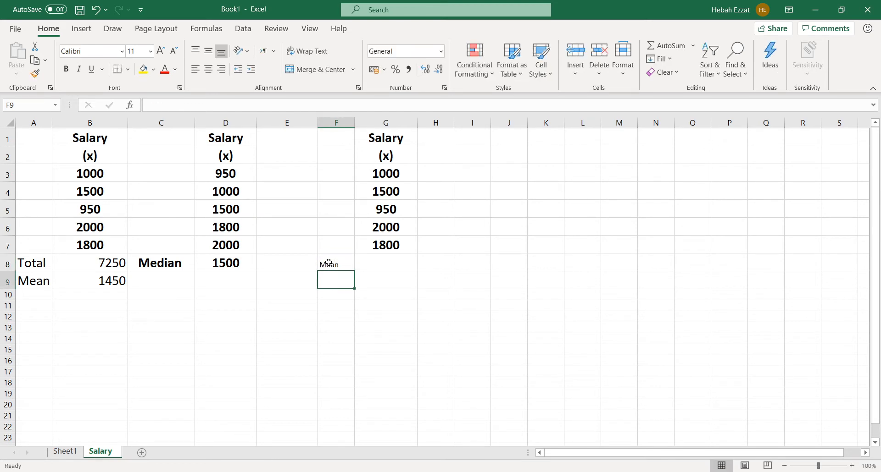
text(Median)
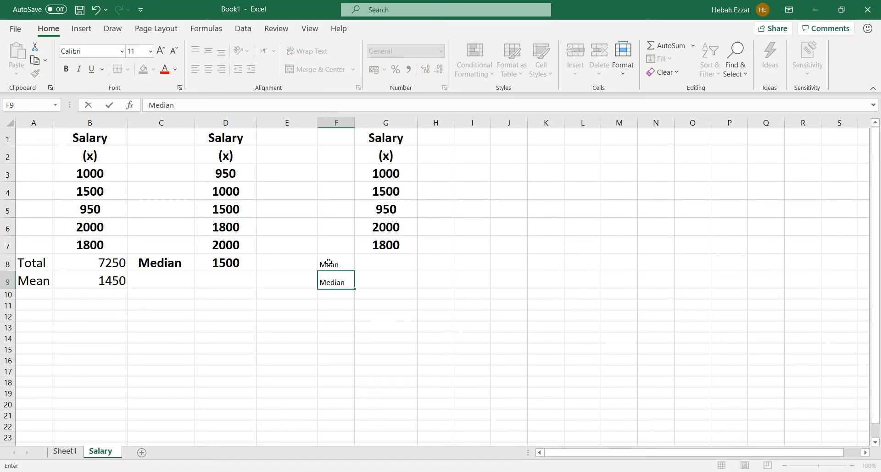
key(Return)
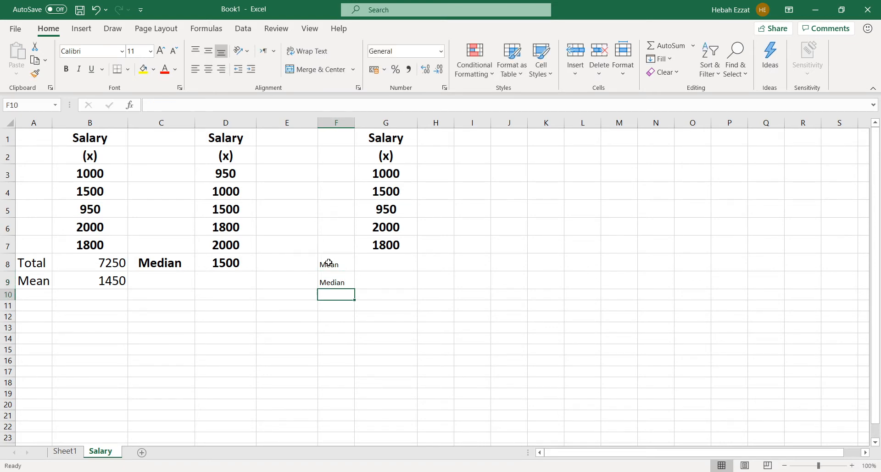
text(Mode)
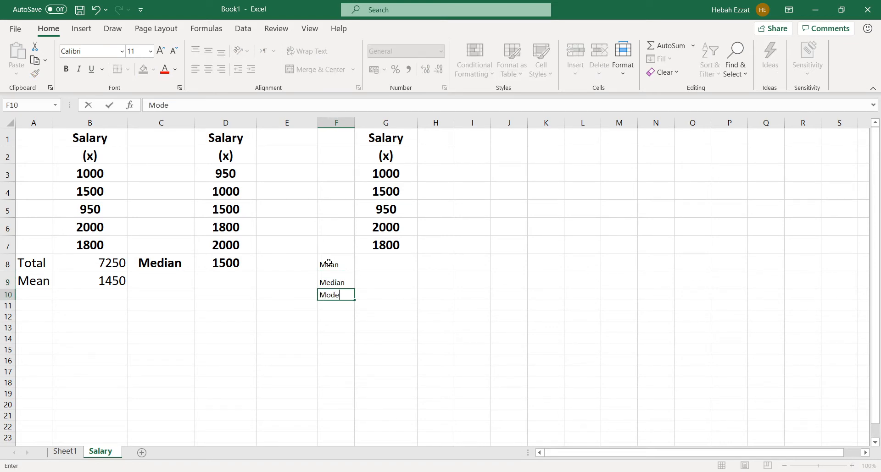
key(Return)
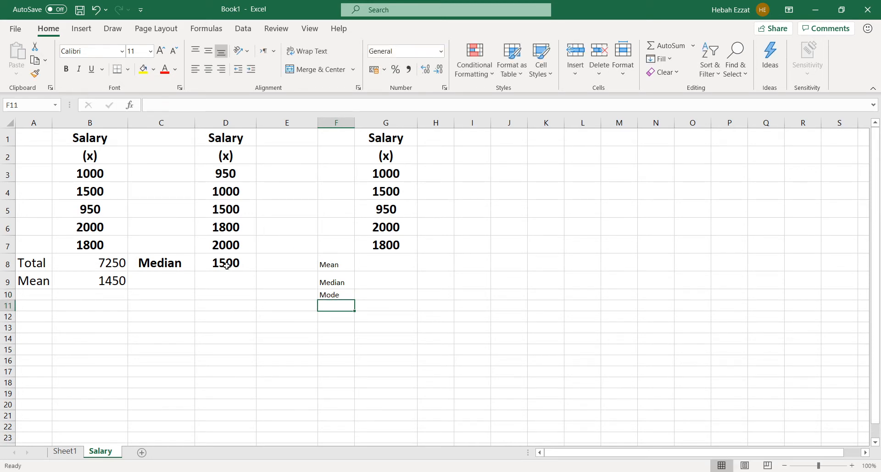
Apply the formatting of cell G7 to F8:F10 with Format Painter, then narrow column E and widen column F to fit the labels
click(360, 248)
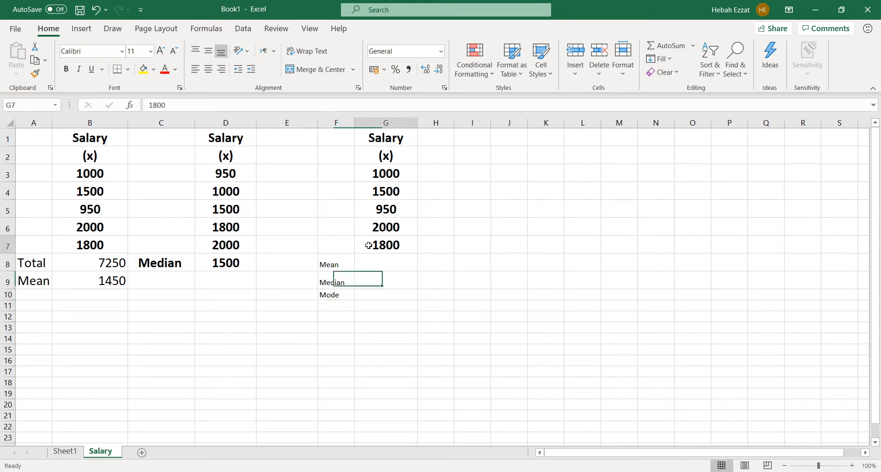
click(34, 74)
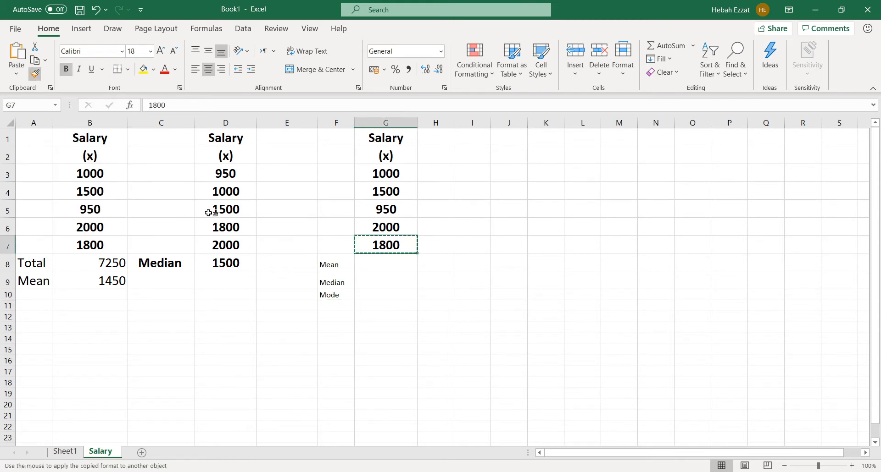
drag(345, 264, 342, 298)
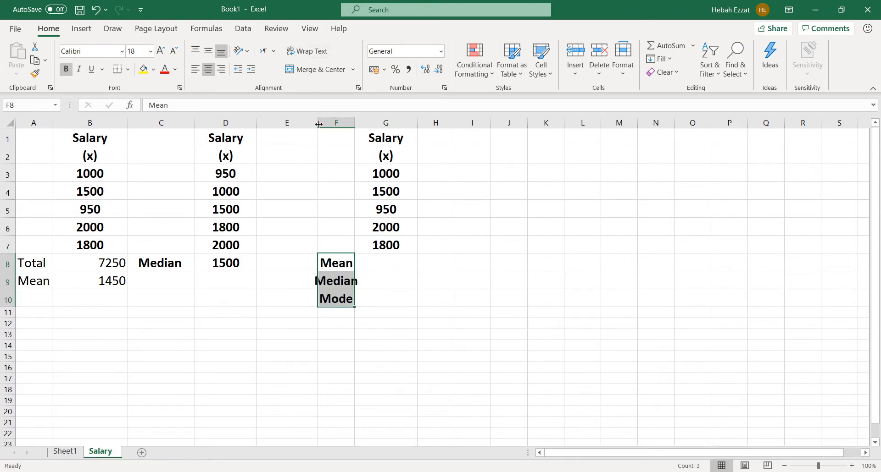
drag(318, 124, 375, 128)
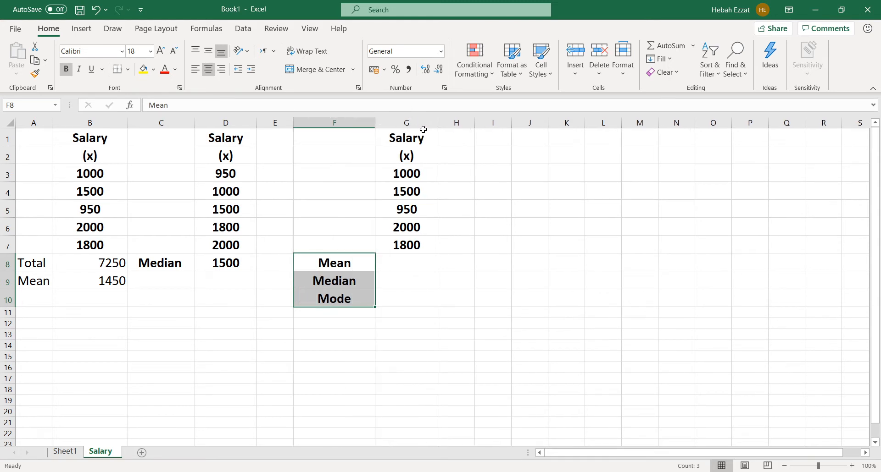
Calculate the mean salary in G8 with an AVERAGE formula over G3:G7
click(411, 265)
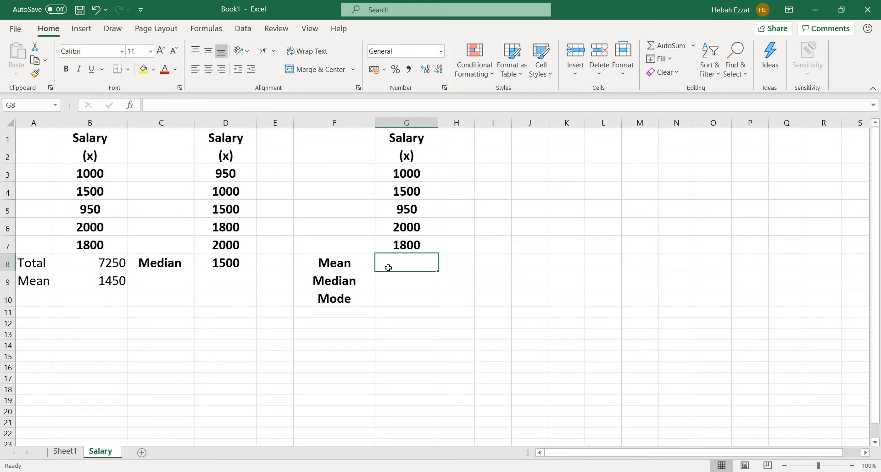
text(=)
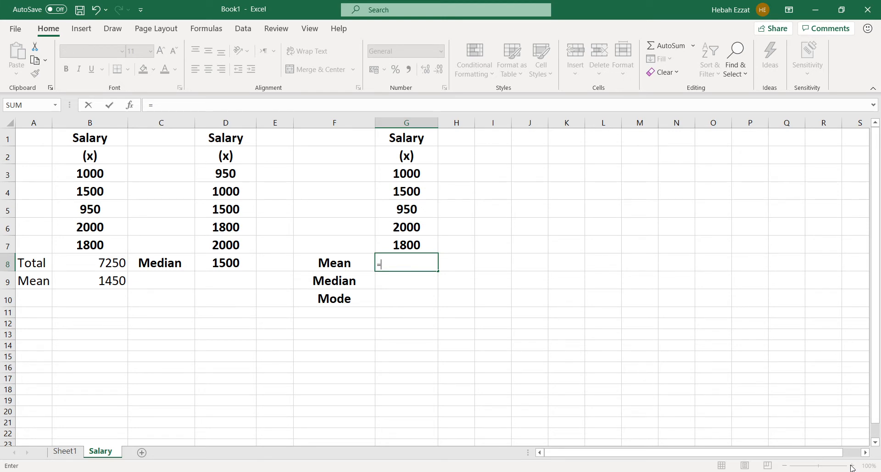
text(average)
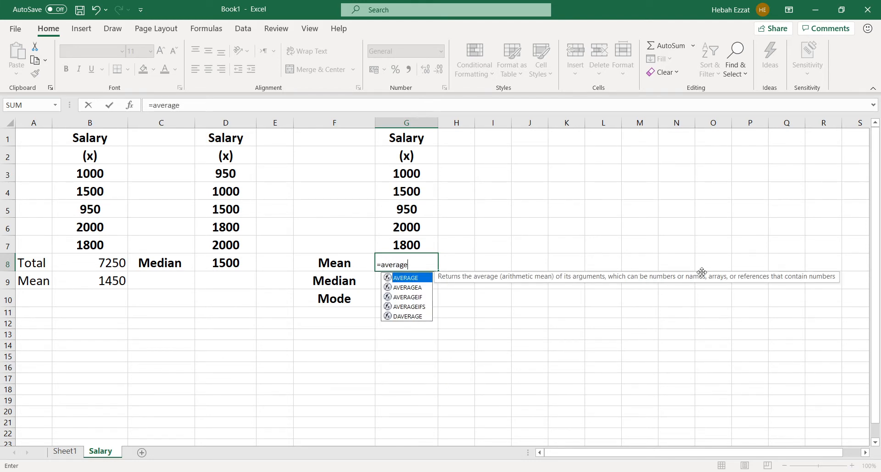
text(()
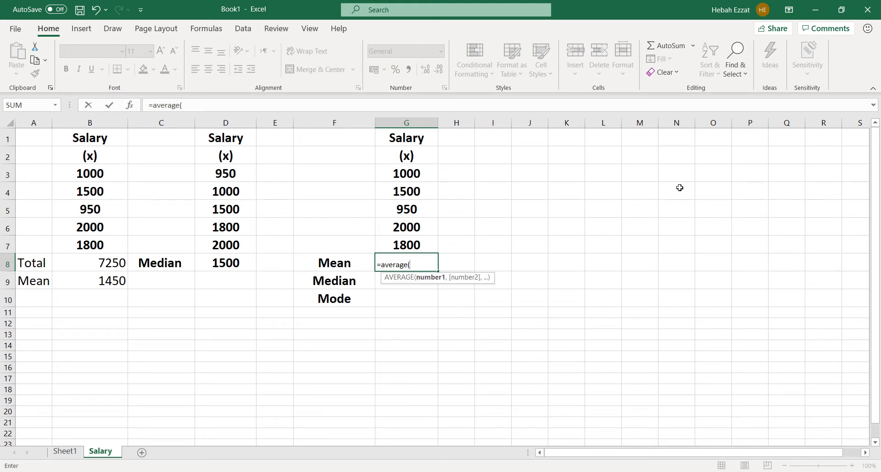
drag(411, 174, 403, 245)
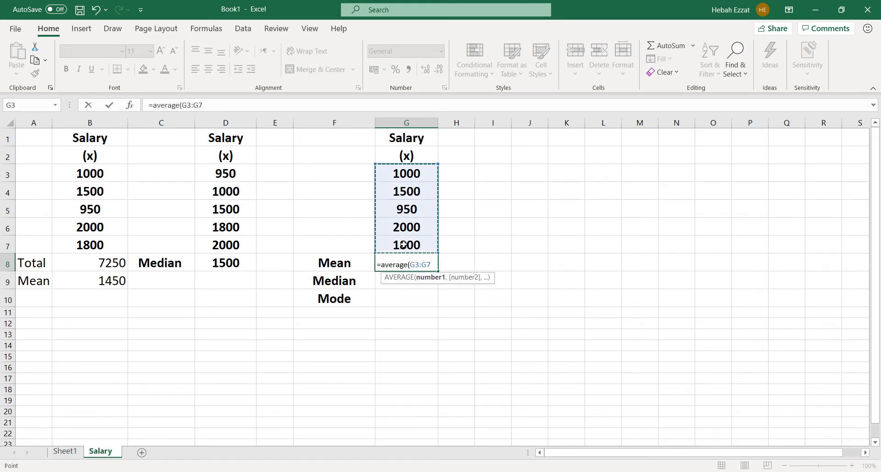
text())
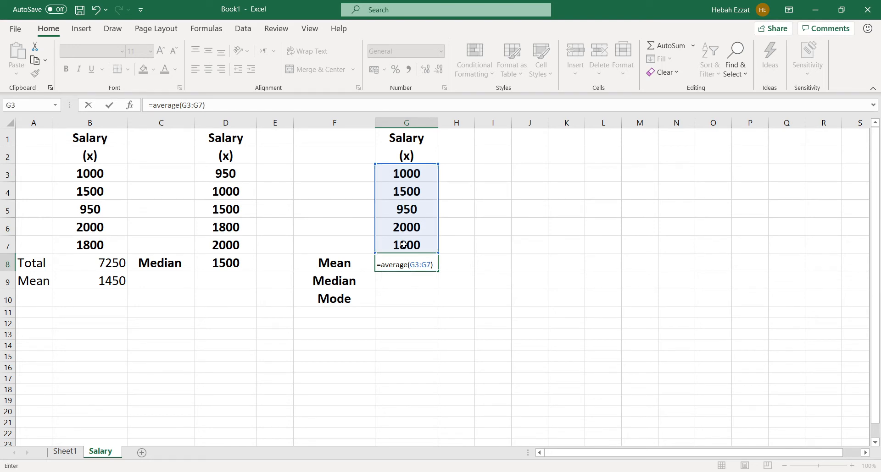
key(Return)
Apply the formatting of cell G7 to the result cells G8:G10 with Format Painter
click(398, 247)
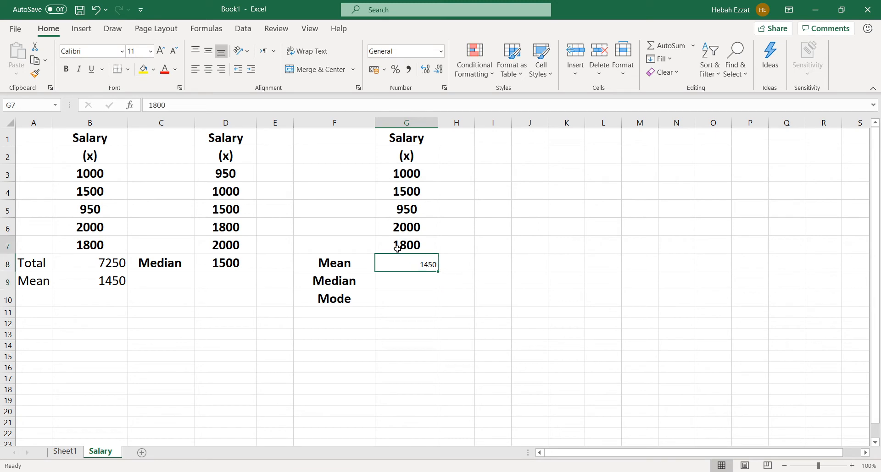
click(35, 73)
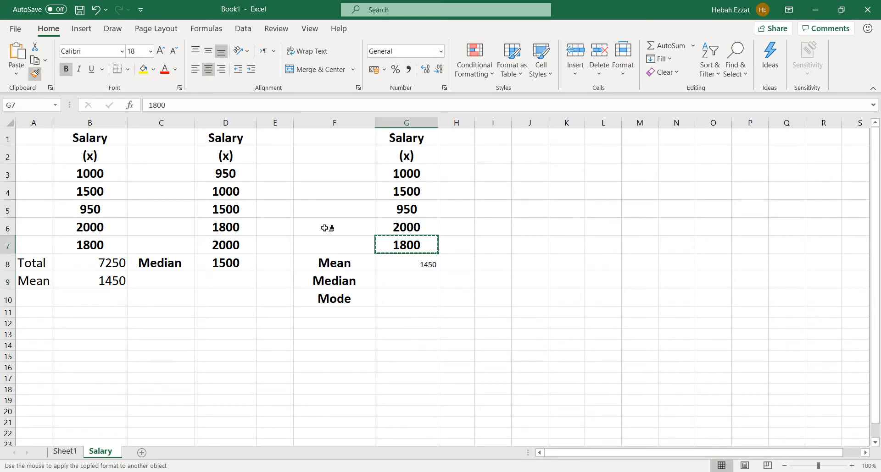
click(407, 265)
drag(406, 264, 405, 296)
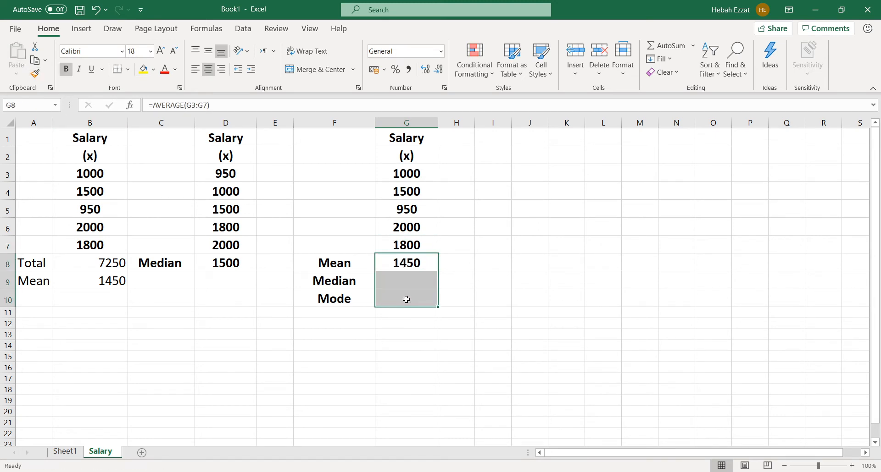
Fill the label and result block F8:G10 with yellow
click(427, 262)
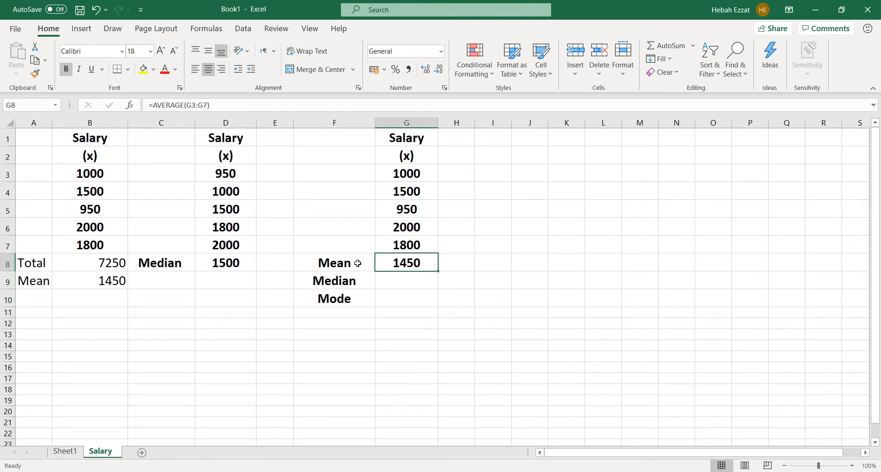
drag(336, 263, 393, 299)
click(143, 69)
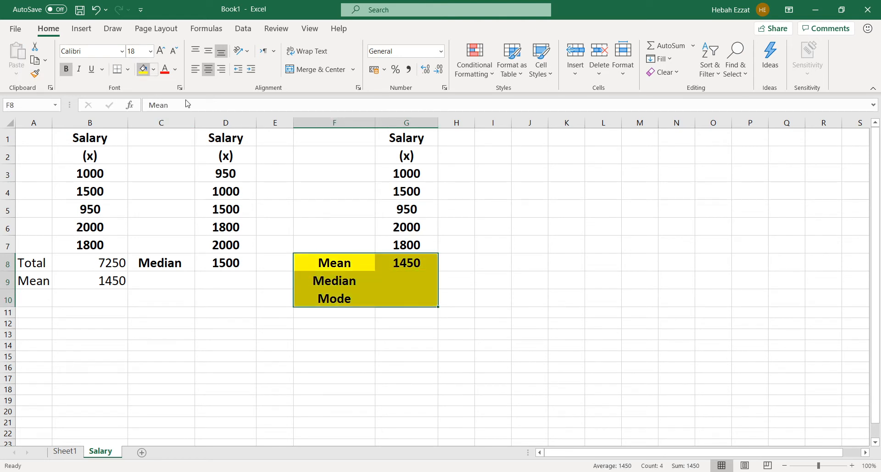
click(415, 262)
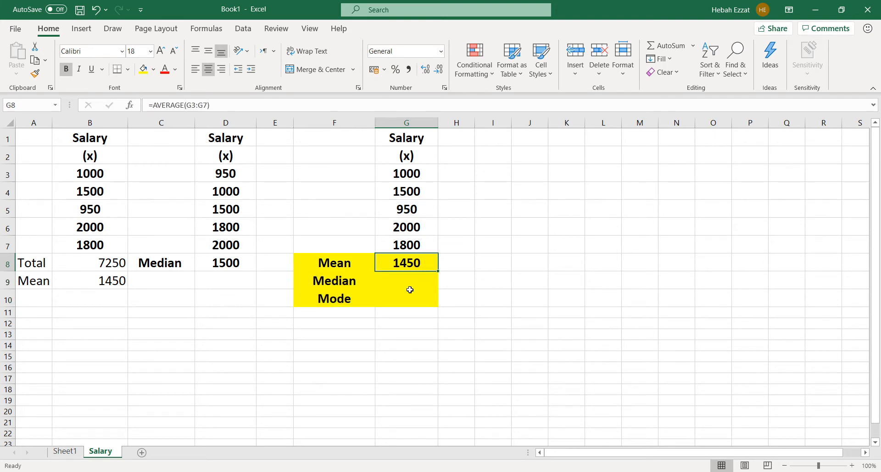
Calculate the median salary in G9 with a MEDIAN formula over G3:G7
click(852, 466)
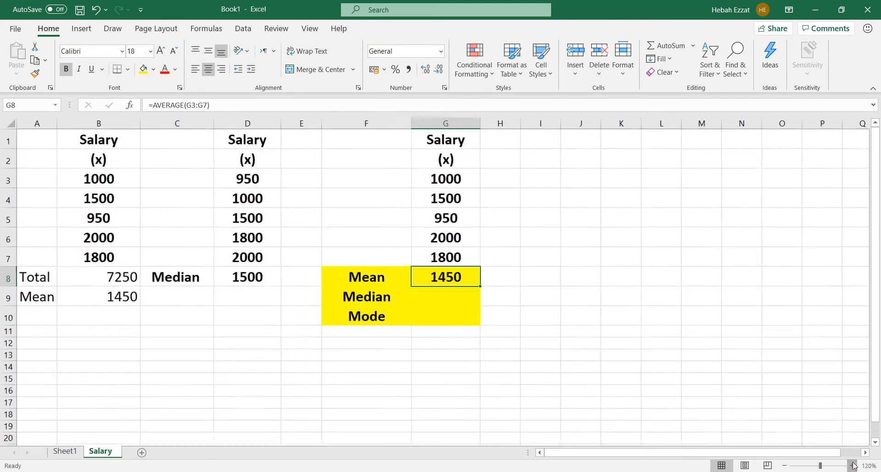
click(851, 466)
click(851, 466)
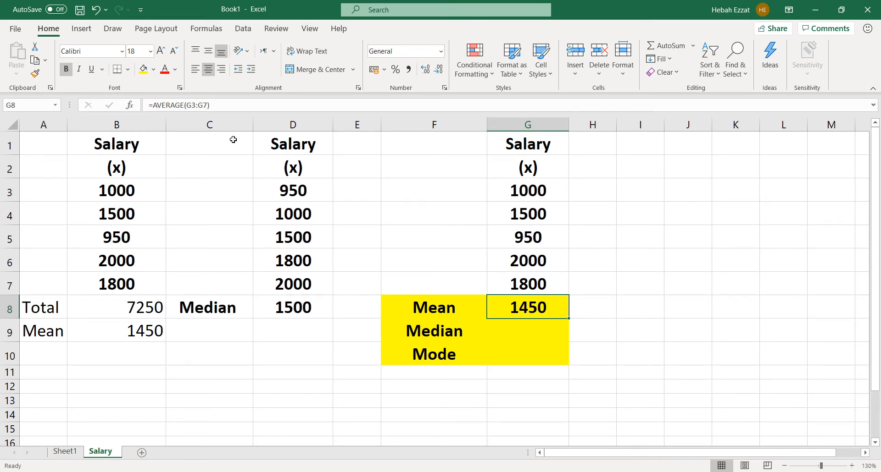
click(543, 331)
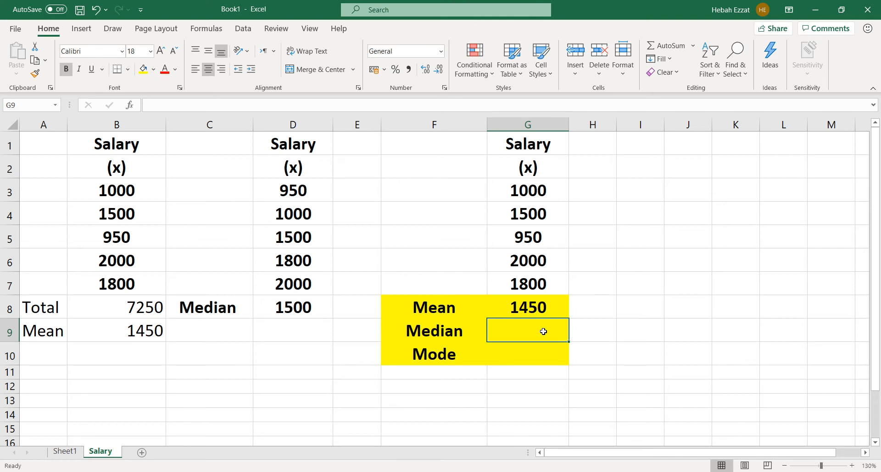
text(=)
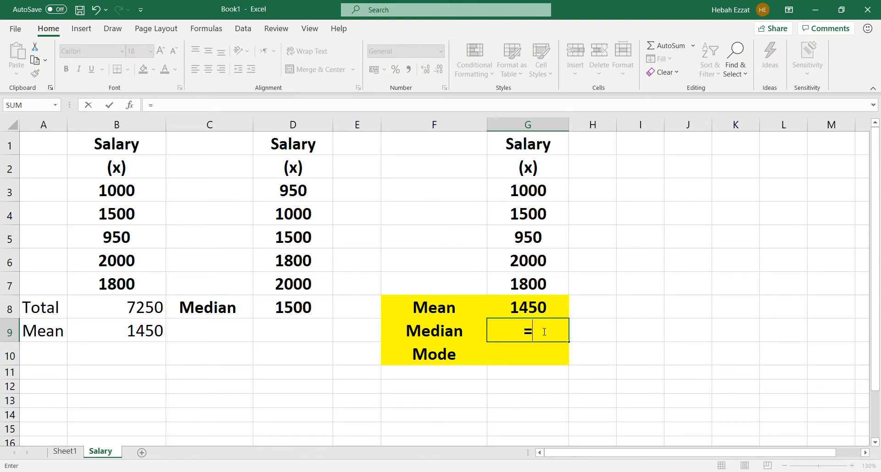
text(M)
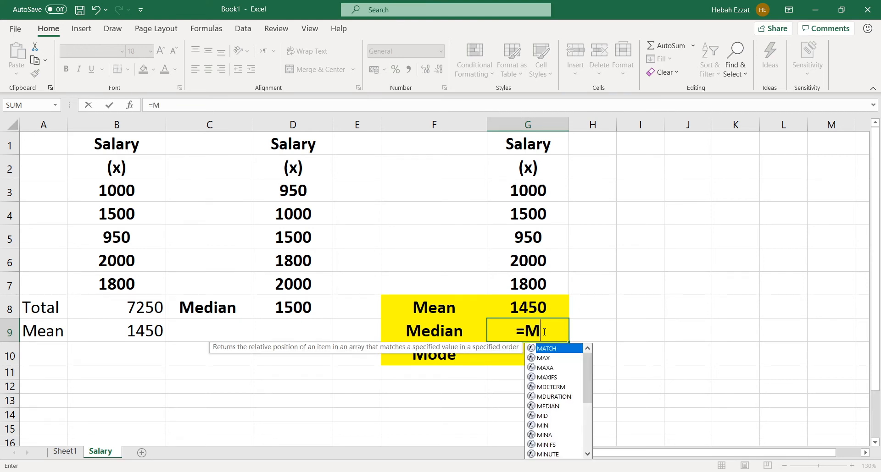
text(ed)
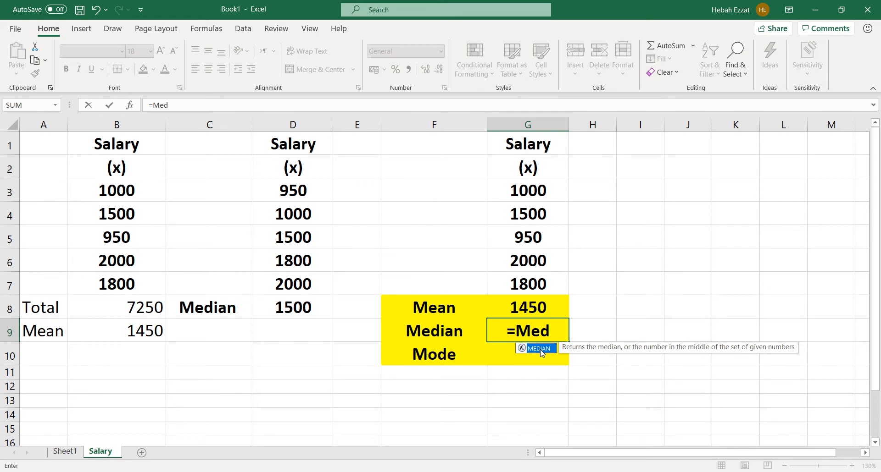
double_click(540, 349)
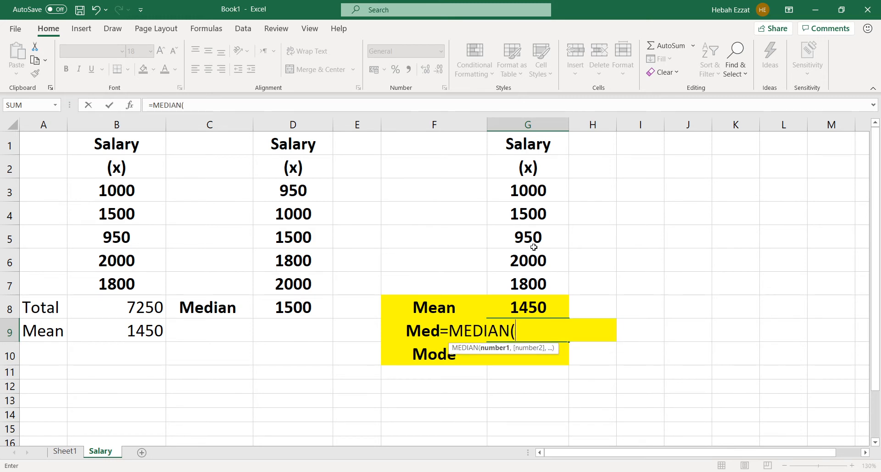
drag(533, 186, 521, 277)
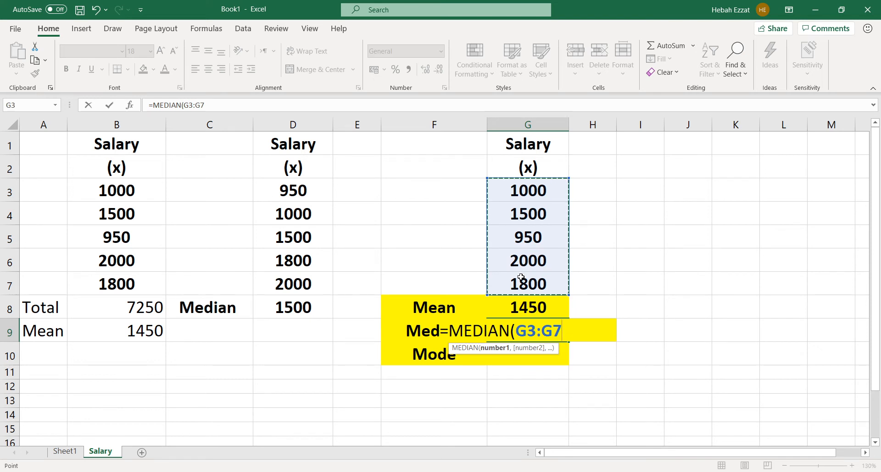
text())
key(Return)
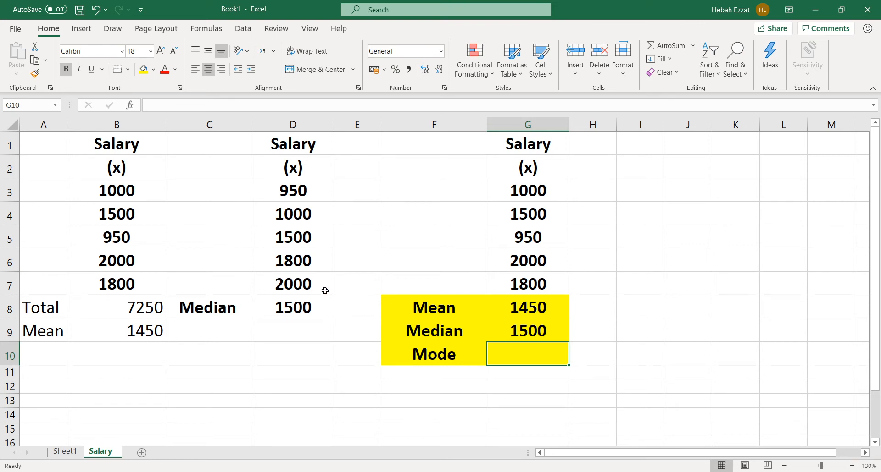
Calculate the mode of the salaries in G10 with a MODE formula over G3:G7
text(=M)
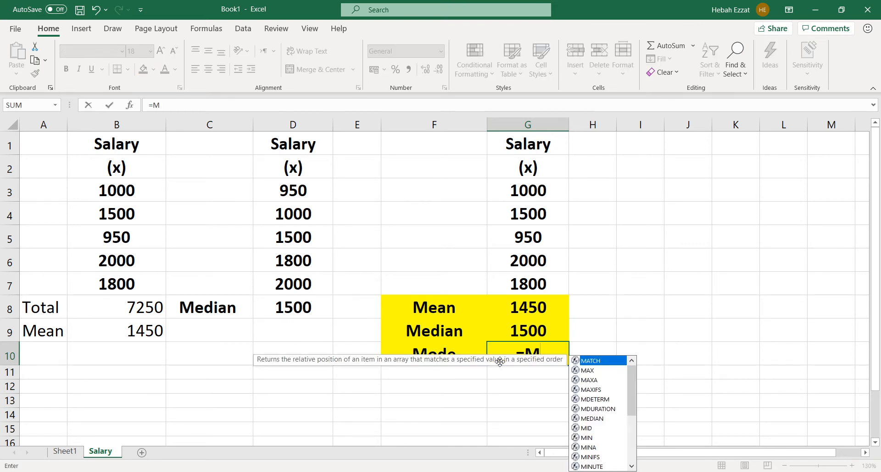
text(ode)
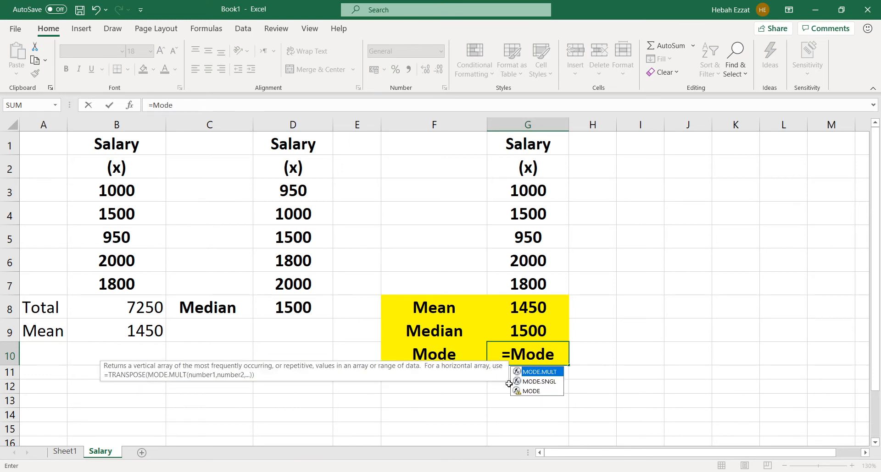
double_click(530, 392)
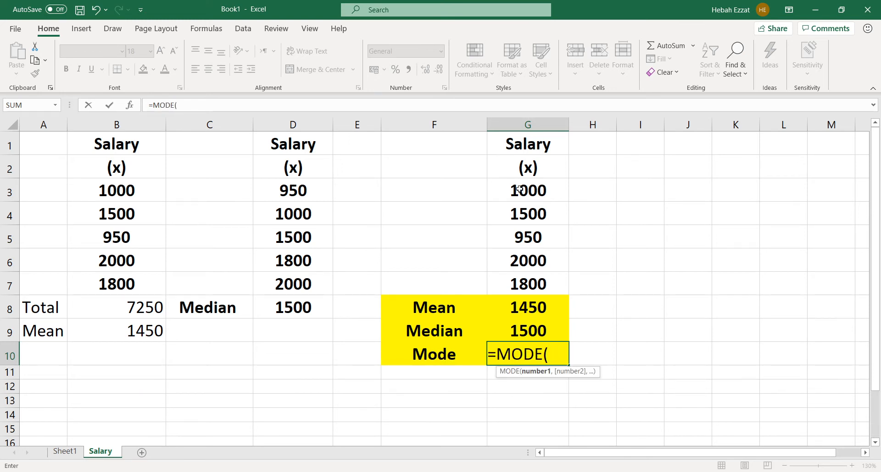
drag(519, 192, 511, 285)
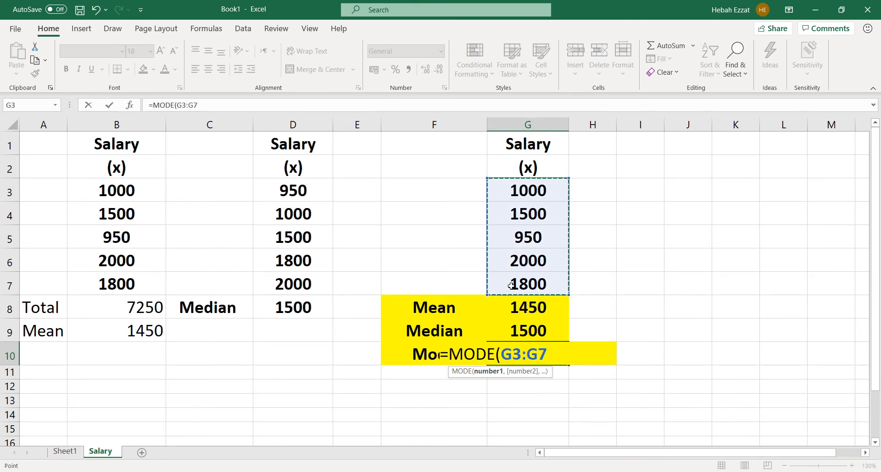
text())
key(Return)
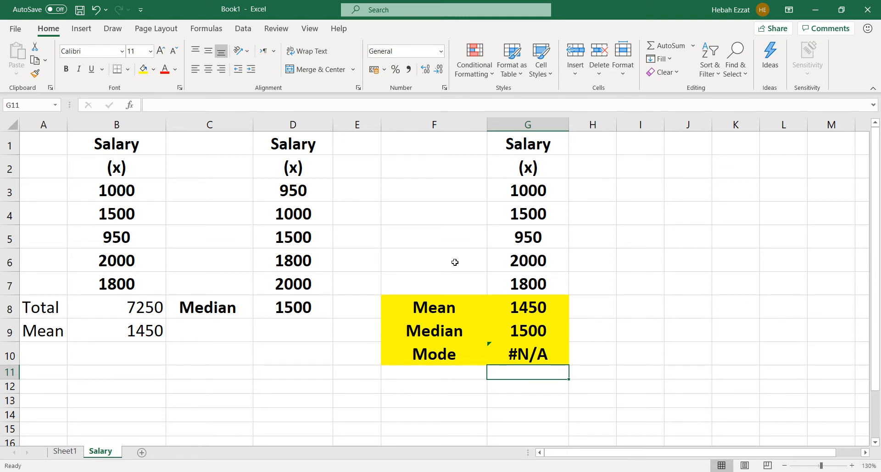
Switch to Sheet1 and clear the leftover salary copy in J1:K9
click(64, 453)
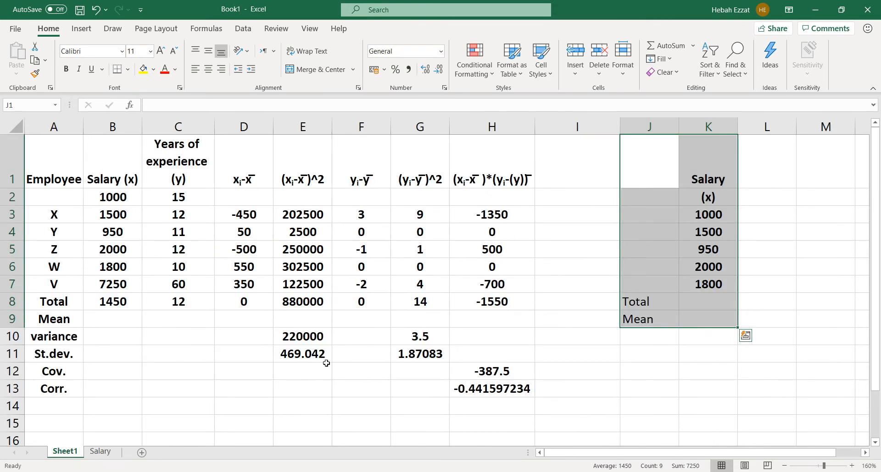
click(851, 466)
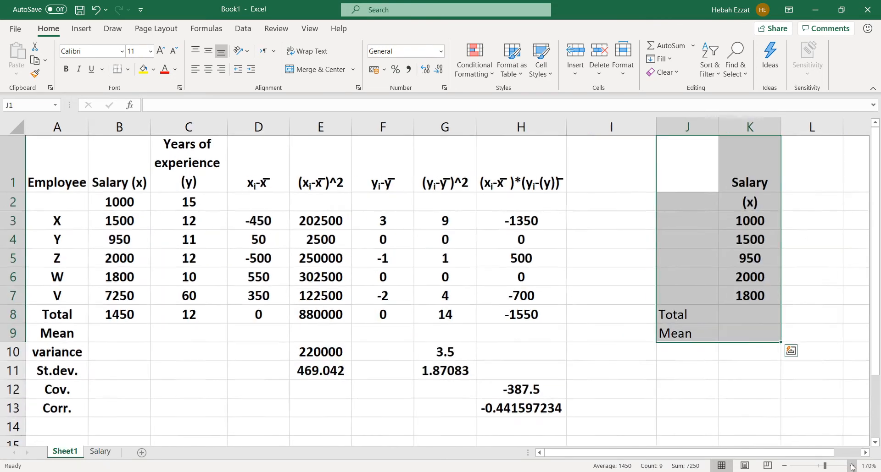
click(851, 466)
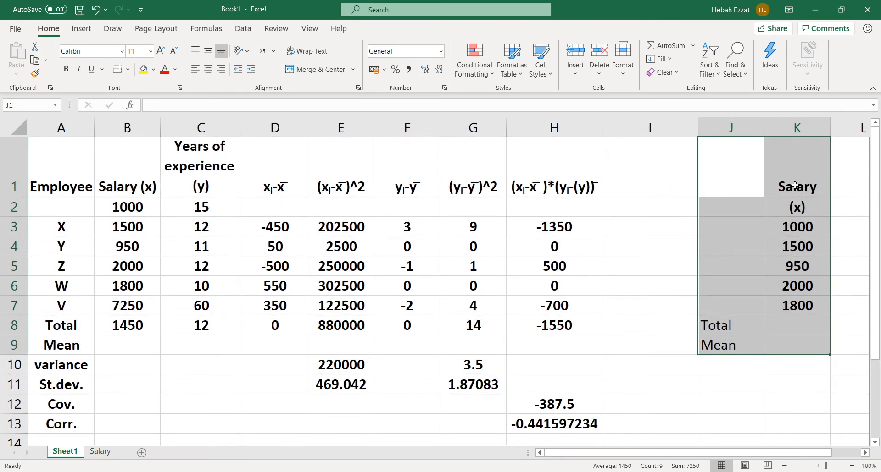
key(Delete)
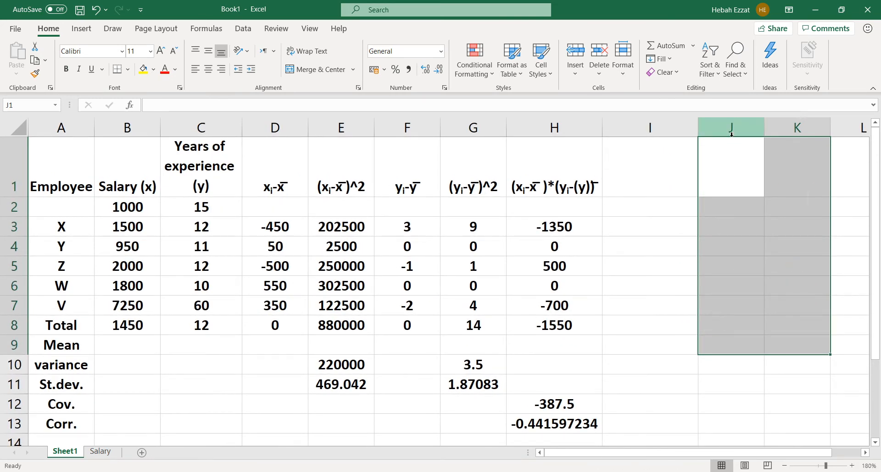
click(851, 466)
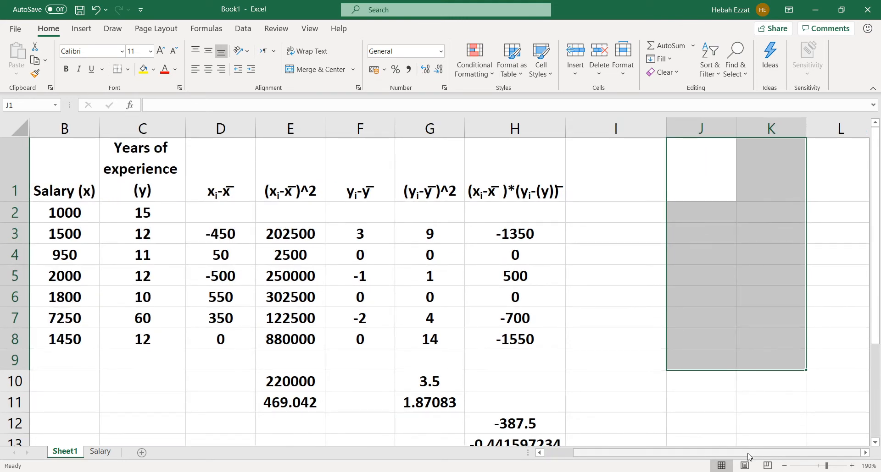
drag(749, 456, 720, 457)
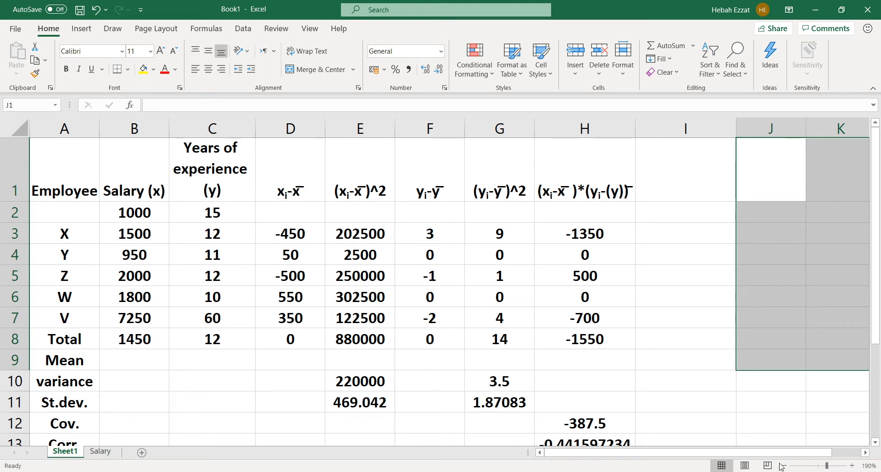
click(797, 466)
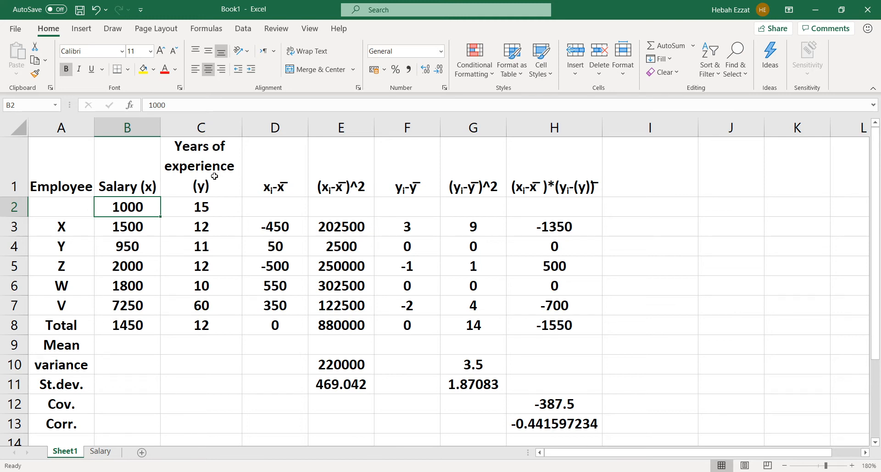
click(224, 207)
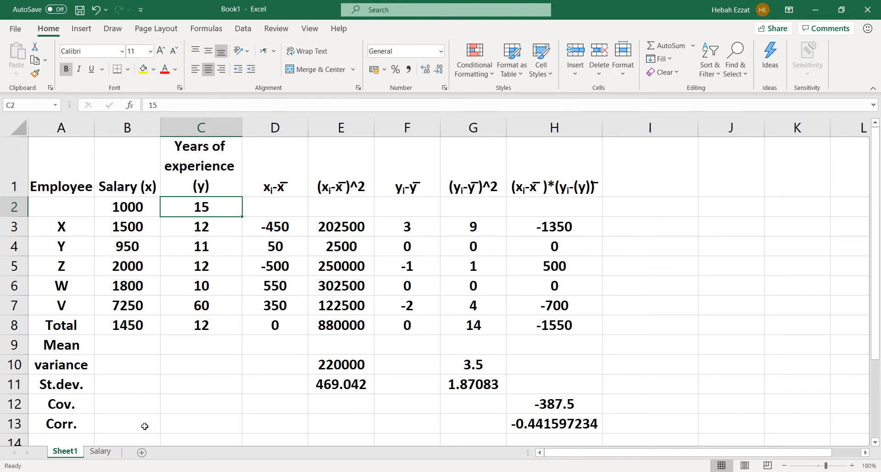
click(79, 405)
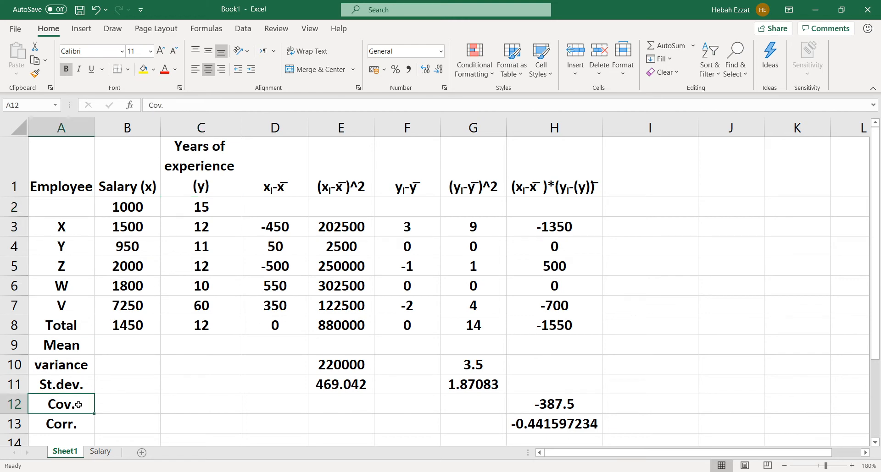
click(80, 421)
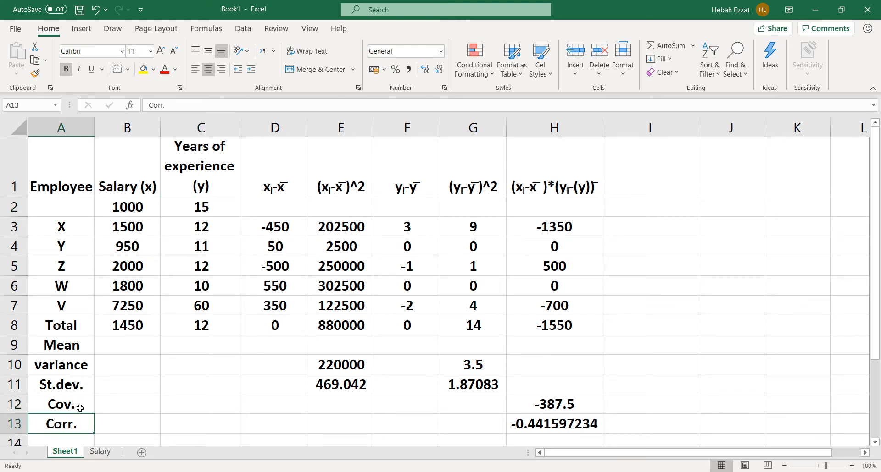
click(80, 408)
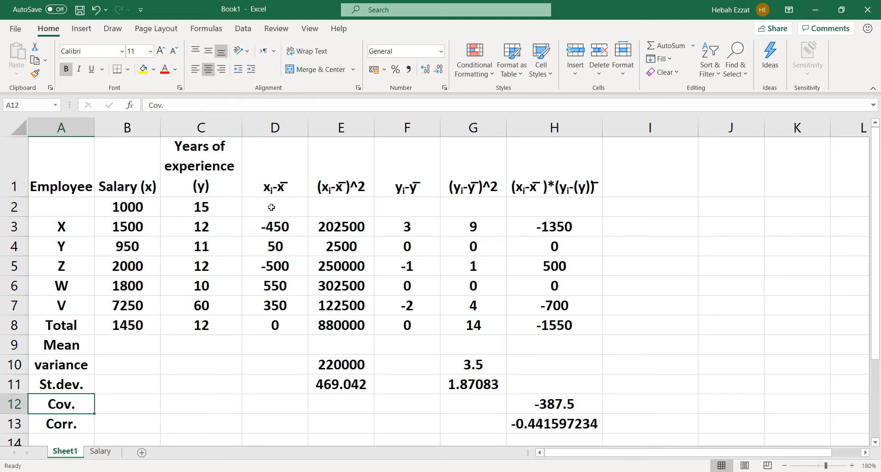
Delete the empty cells D2:H2, shifting the deviation and product columns up to line up with the salary data
drag(271, 207, 583, 210)
right_click(583, 211)
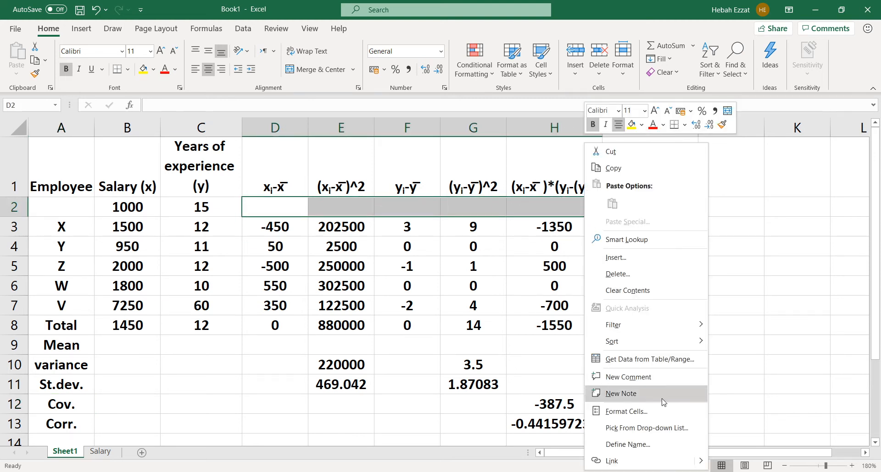
click(659, 276)
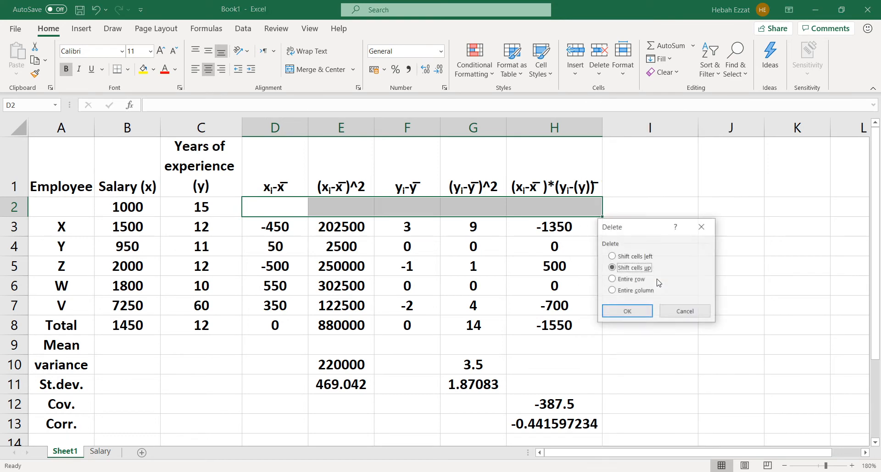
click(648, 312)
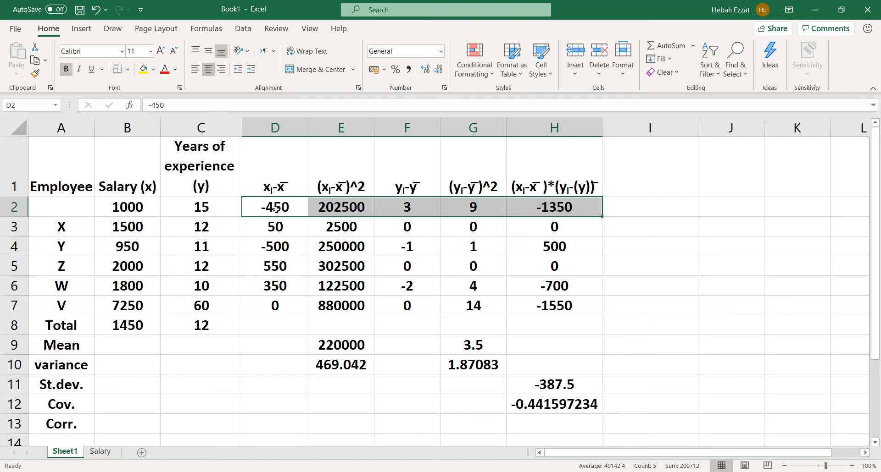
drag(263, 207, 270, 306)
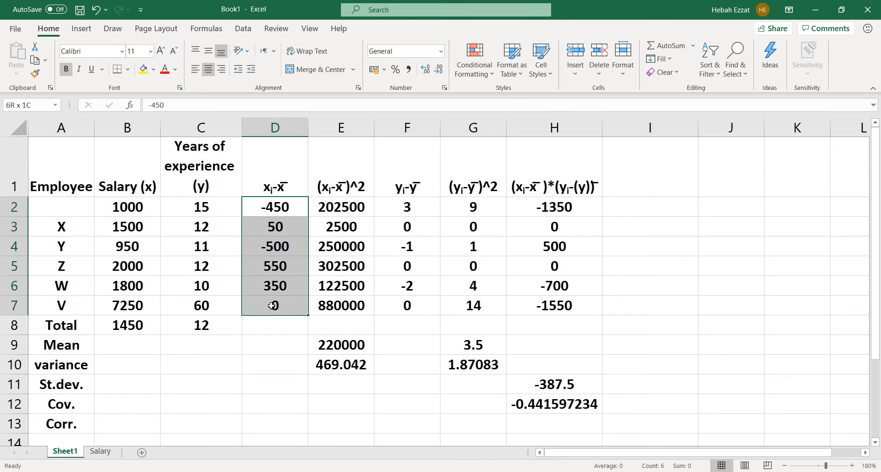
Delete the Total label cell A8, shifting the labels below it up
click(109, 212)
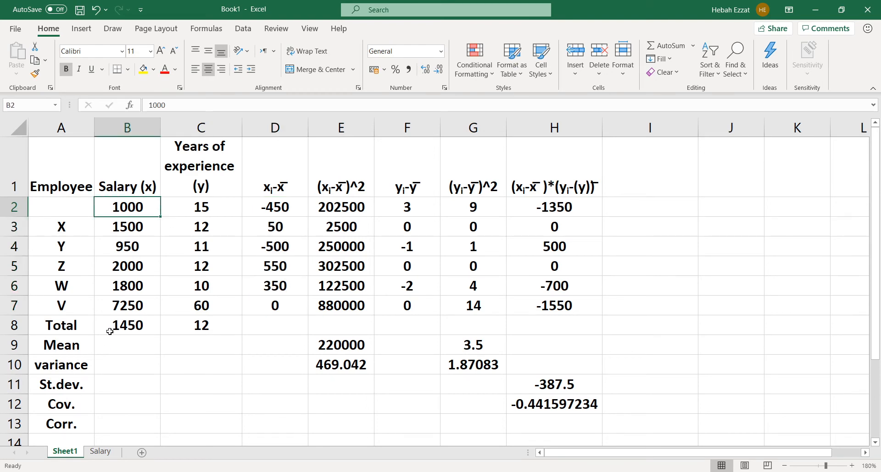
click(81, 328)
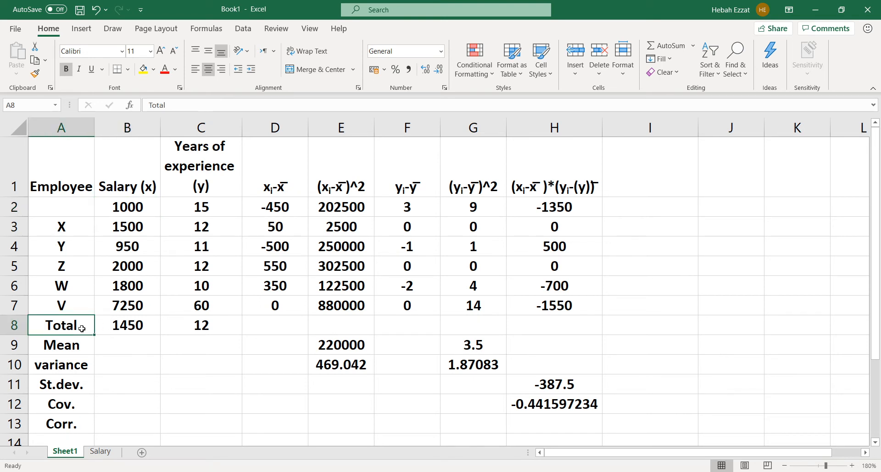
right_click(82, 328)
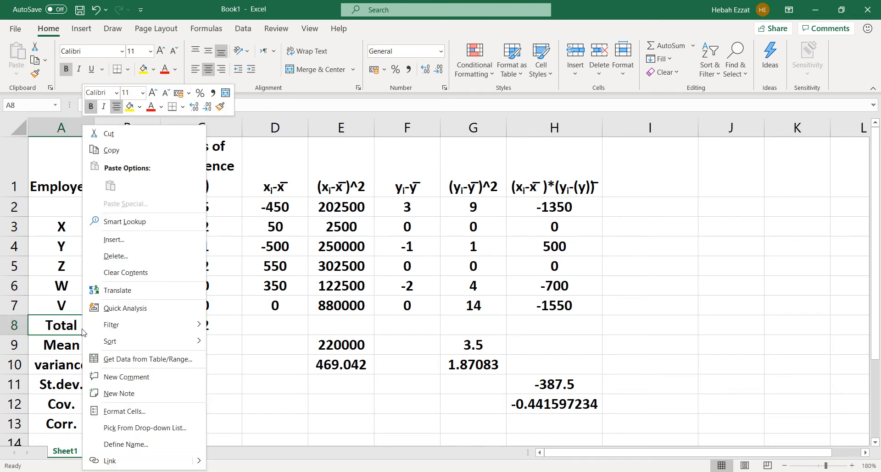
click(115, 257)
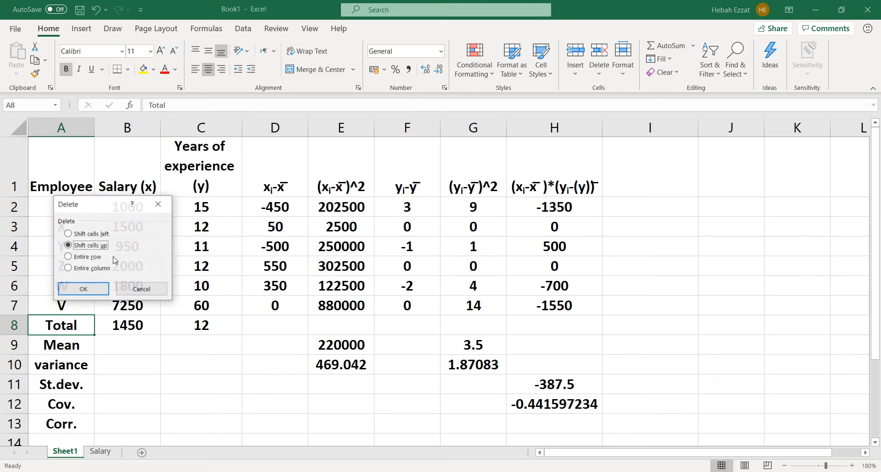
click(92, 293)
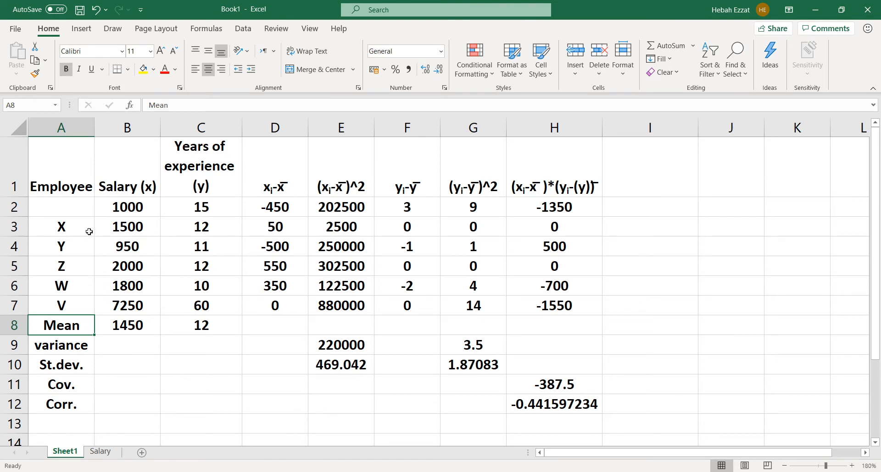
Delete the empty cell A2, shifting the employee and statistic labels up one row
click(79, 207)
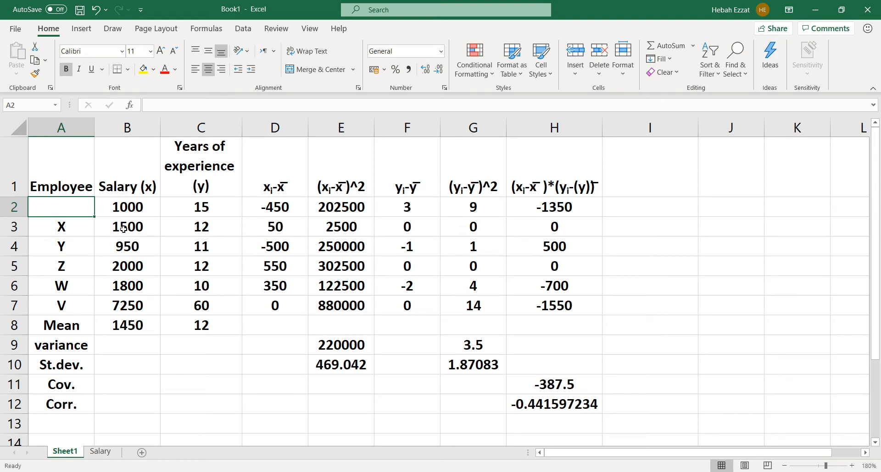
right_click(59, 211)
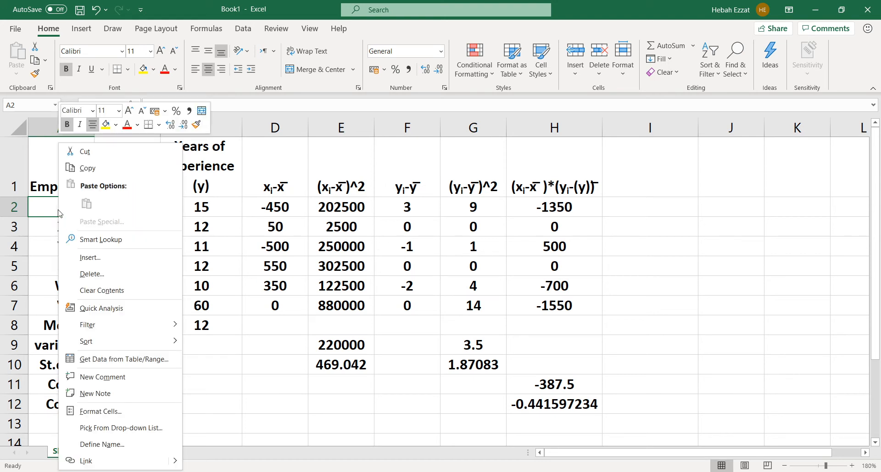
click(87, 274)
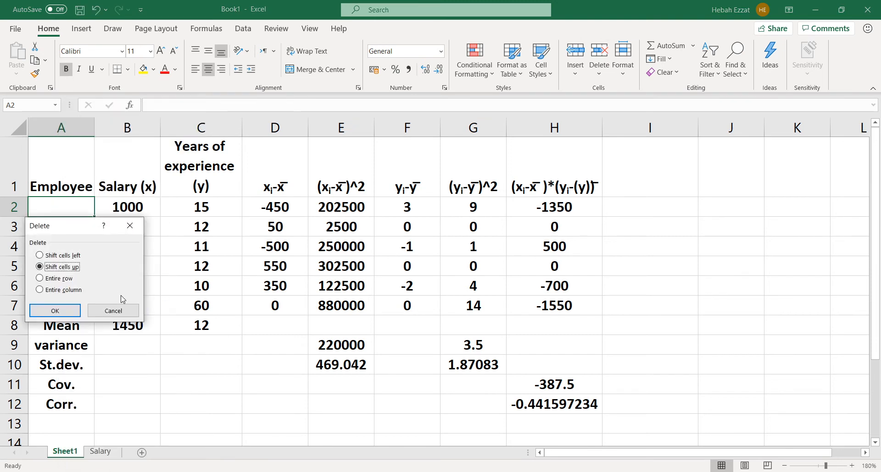
click(69, 311)
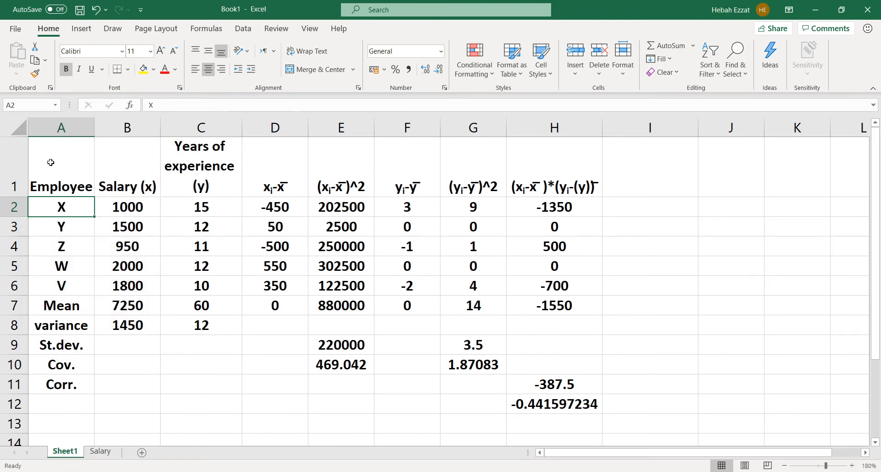
Insert a cell at A7 above the Mean label, shifting cells down, and label it Total
click(118, 309)
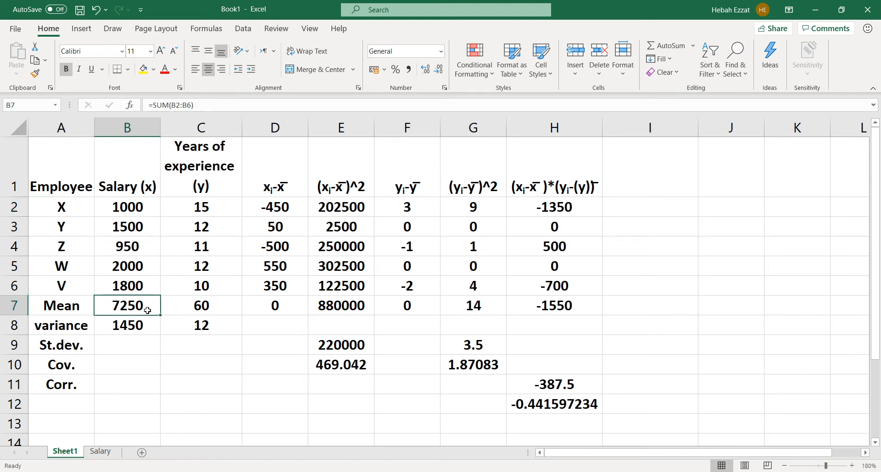
drag(147, 310, 505, 306)
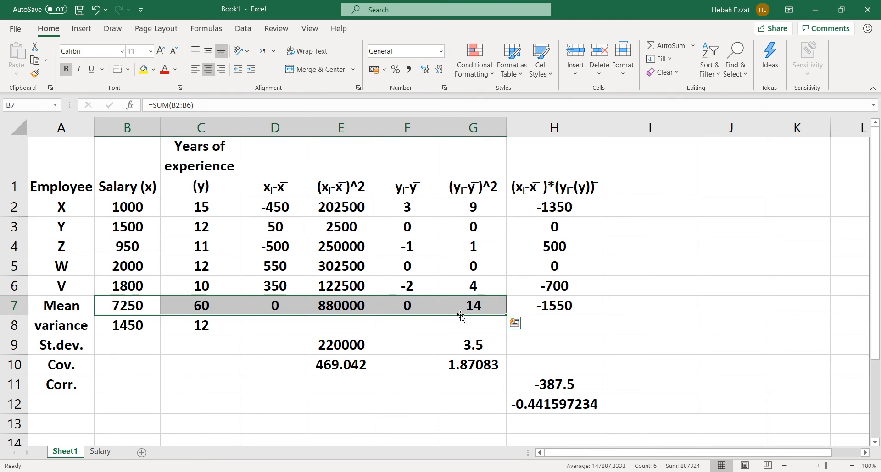
click(74, 303)
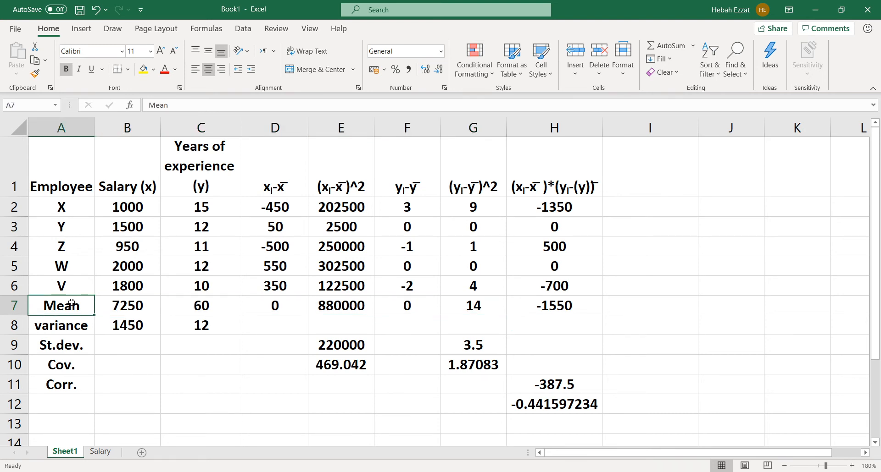
right_click(73, 303)
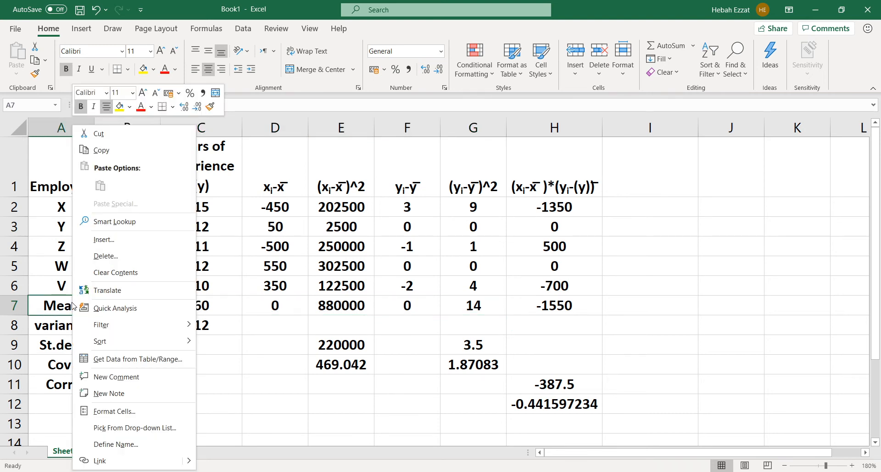
click(105, 239)
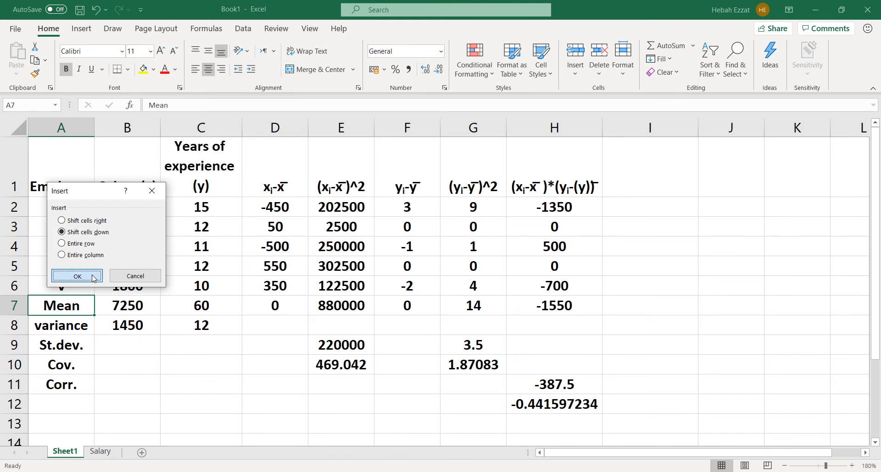
click(77, 276)
text(Total)
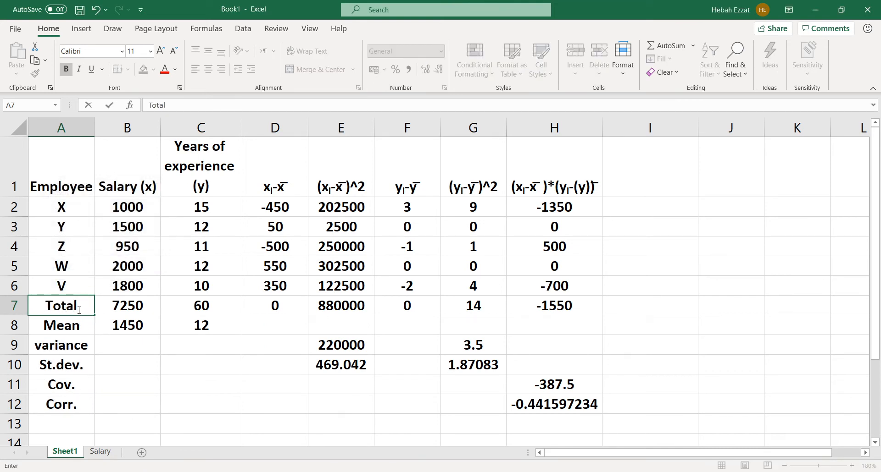
Confirm the Total label and highlight the whole Total row A7:H7 with a yellow fill
key(Return)
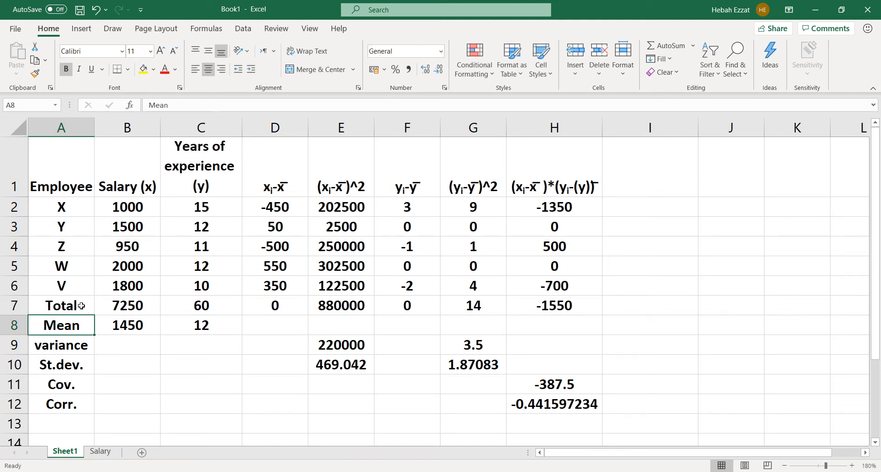
drag(78, 306, 542, 306)
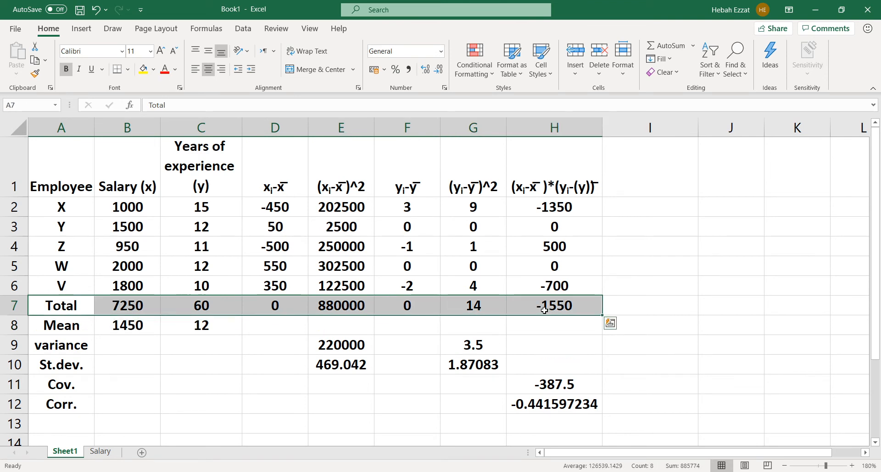
click(143, 69)
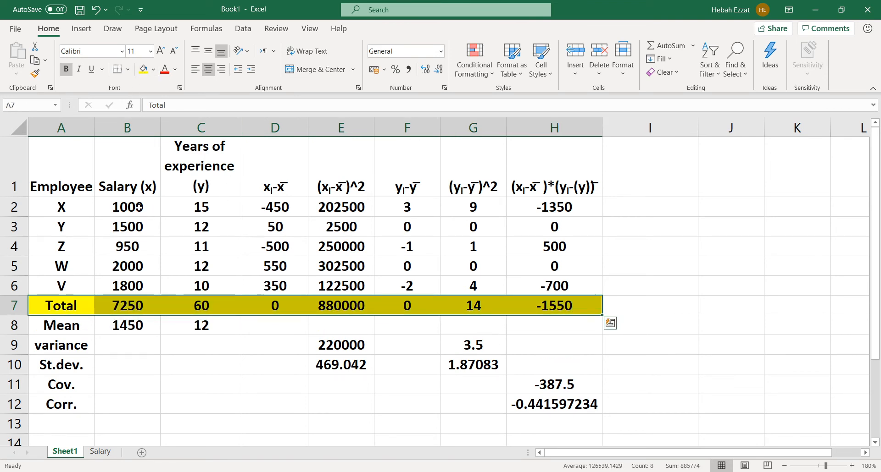
Shade the x and y deviation values in D2:D6 and F2:F6 with the same light grey fill
drag(263, 209, 271, 284)
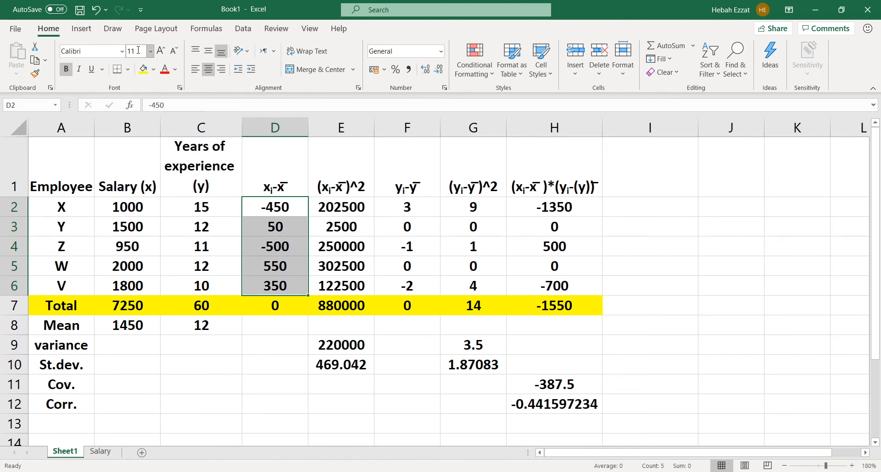
click(154, 69)
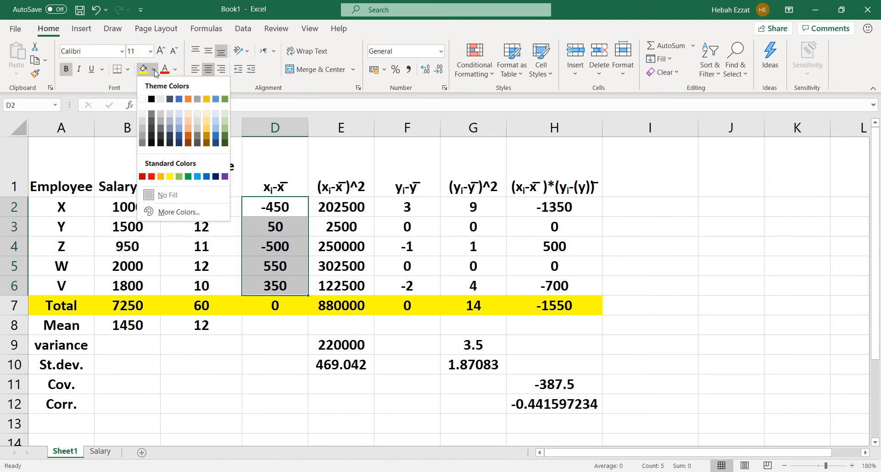
click(198, 131)
click(431, 205)
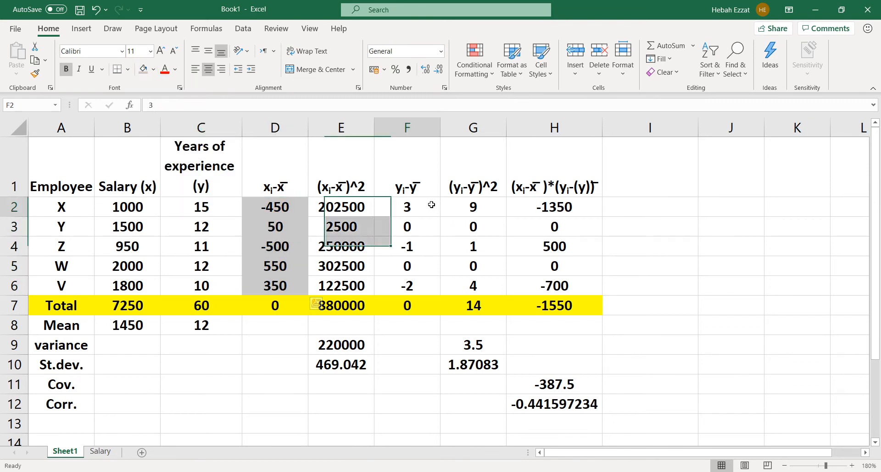
drag(431, 205, 429, 280)
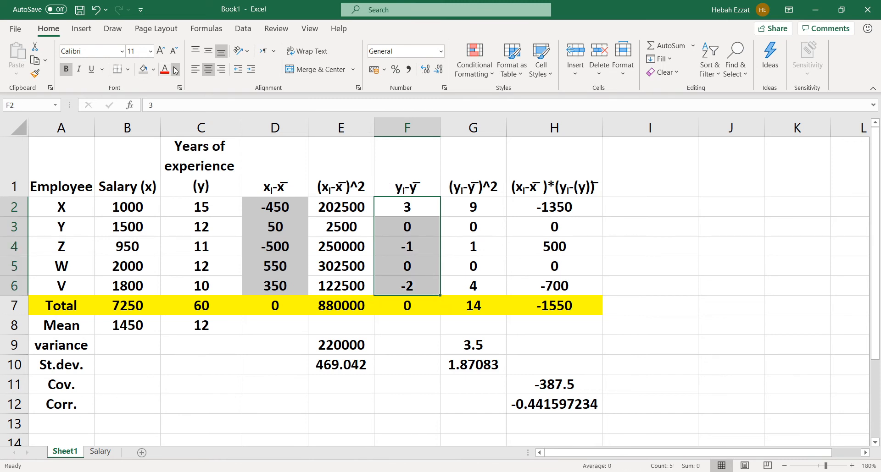
click(143, 68)
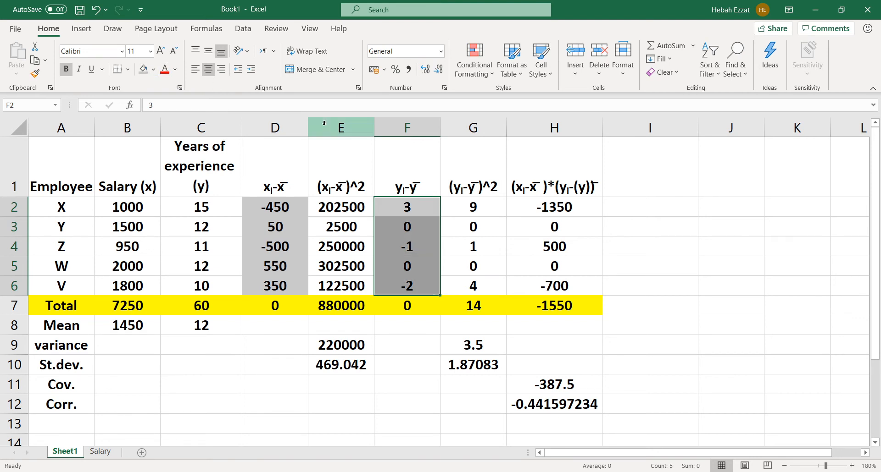
click(451, 210)
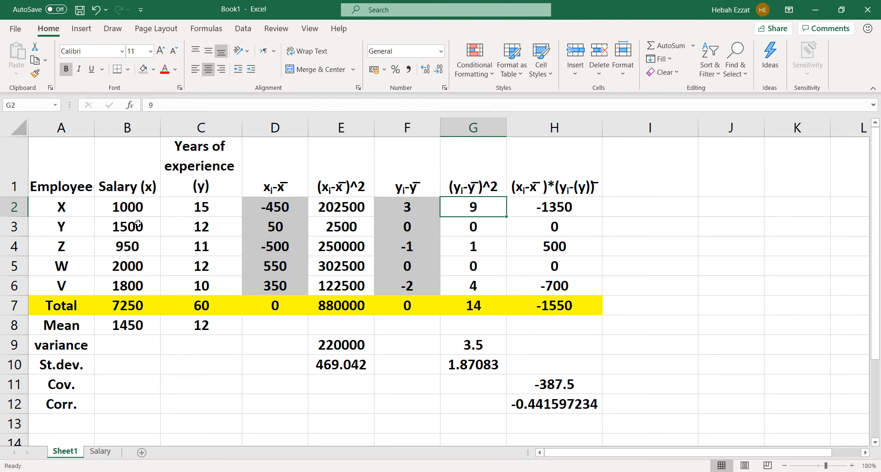
Shade the deviation product values in H2:H6 with the light grey fill used for the deviation columns
click(548, 381)
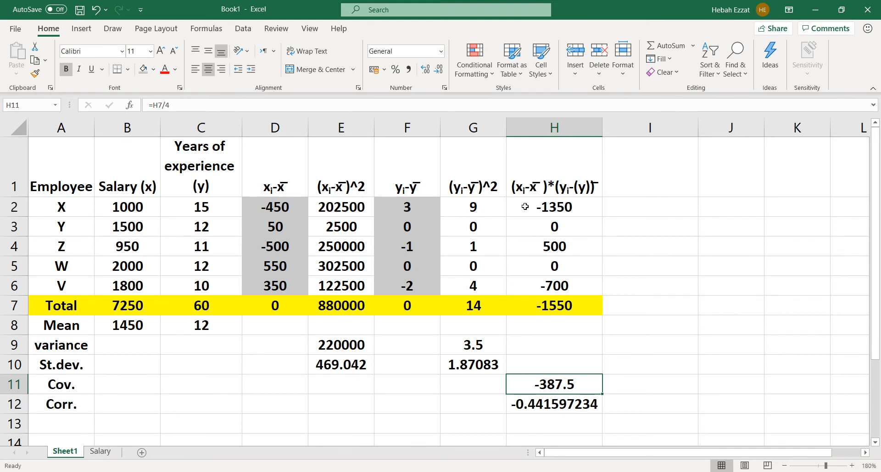
drag(525, 208, 518, 281)
click(143, 70)
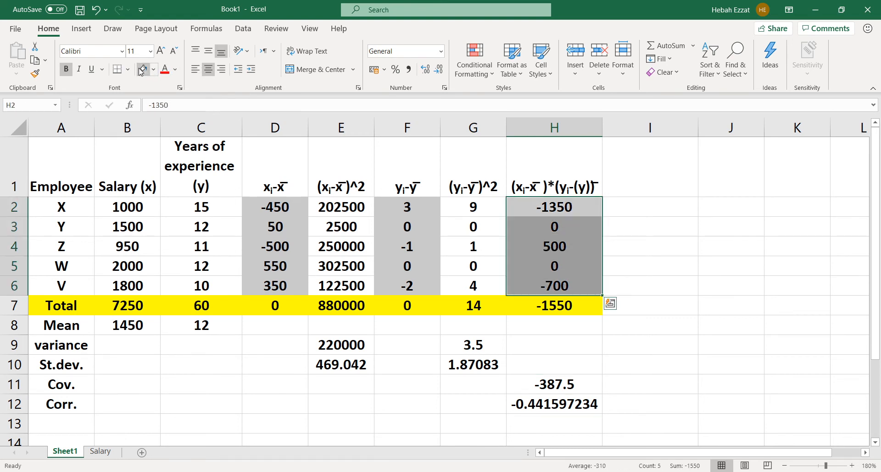
Examine the deviation products in column H, their total in H7, and the covariance and variance formulas in H11 and G9
click(539, 216)
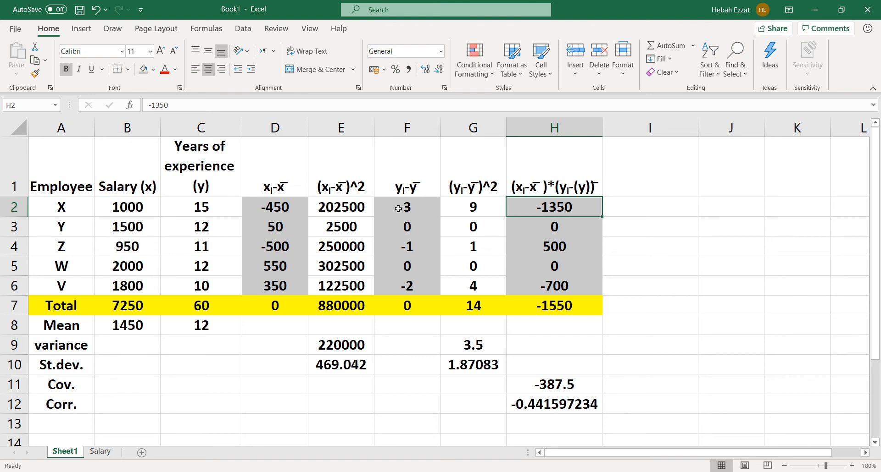
click(519, 228)
click(519, 252)
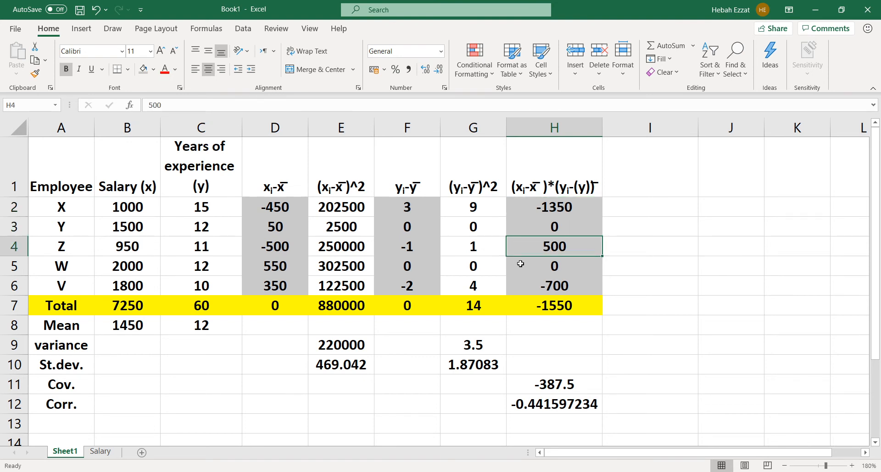
click(520, 264)
click(522, 281)
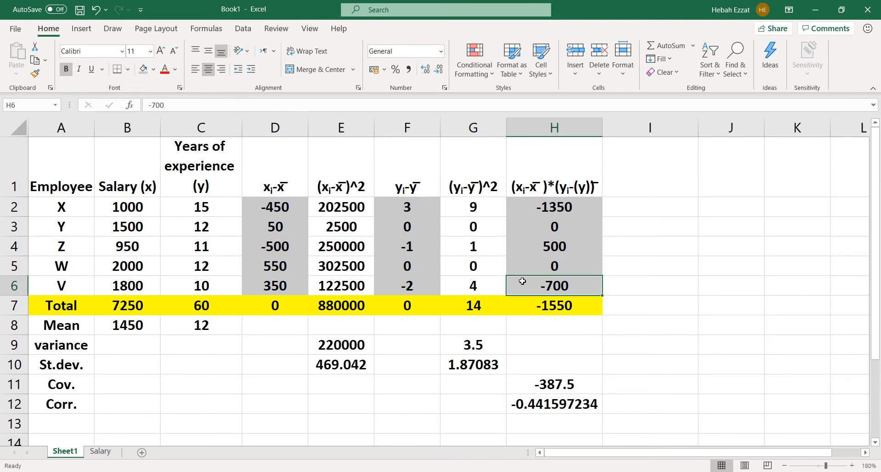
click(529, 307)
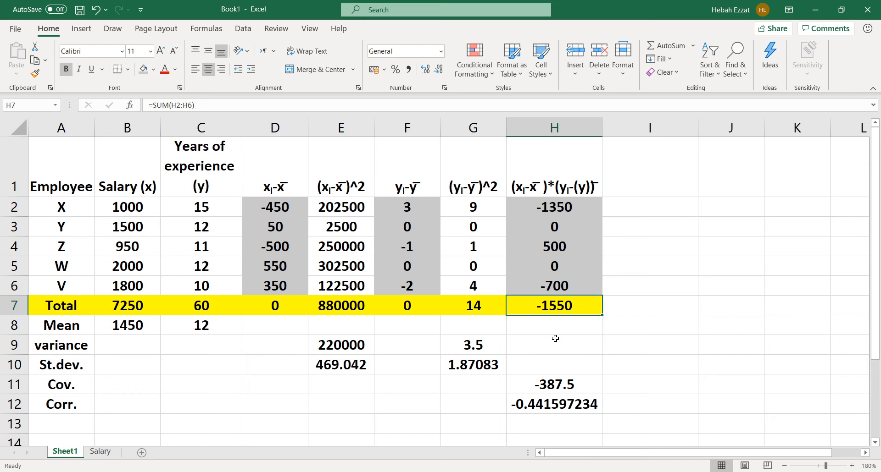
click(565, 381)
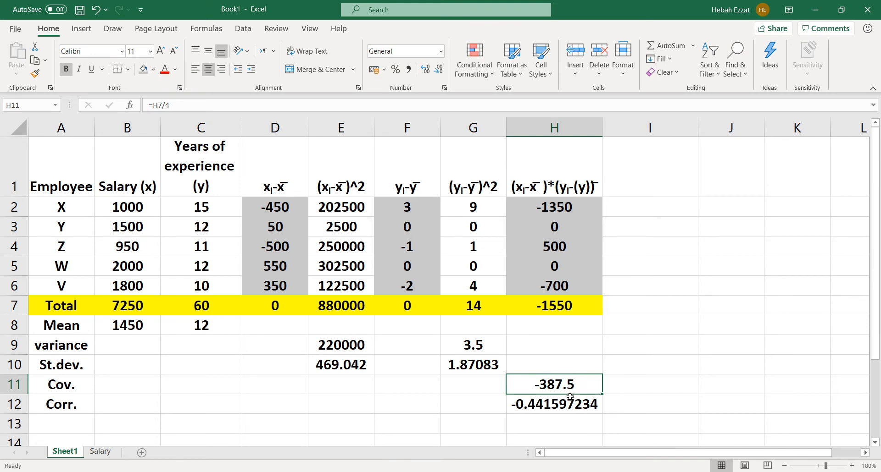
click(495, 346)
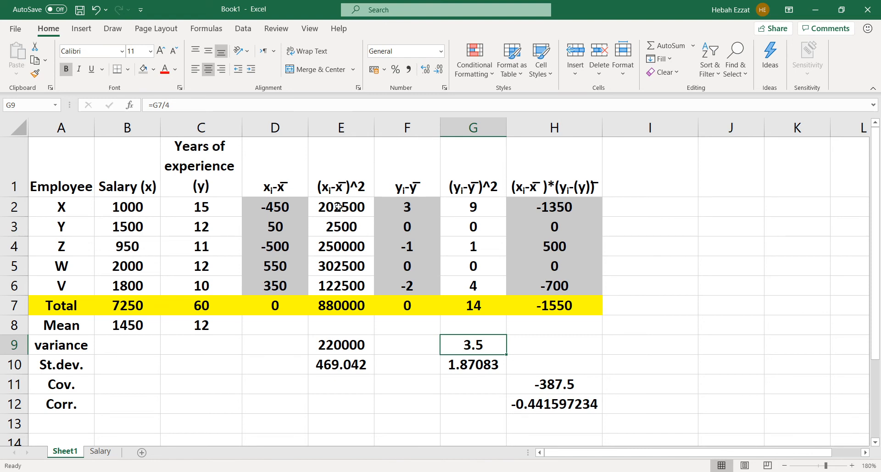
Shade the squared deviation values in E2:E6 and G2:G6 with a light gold fill
click(361, 207)
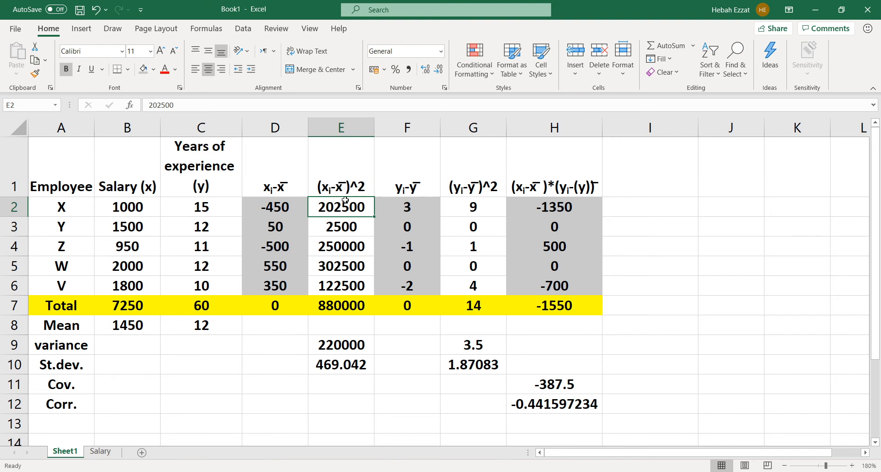
drag(345, 200, 335, 284)
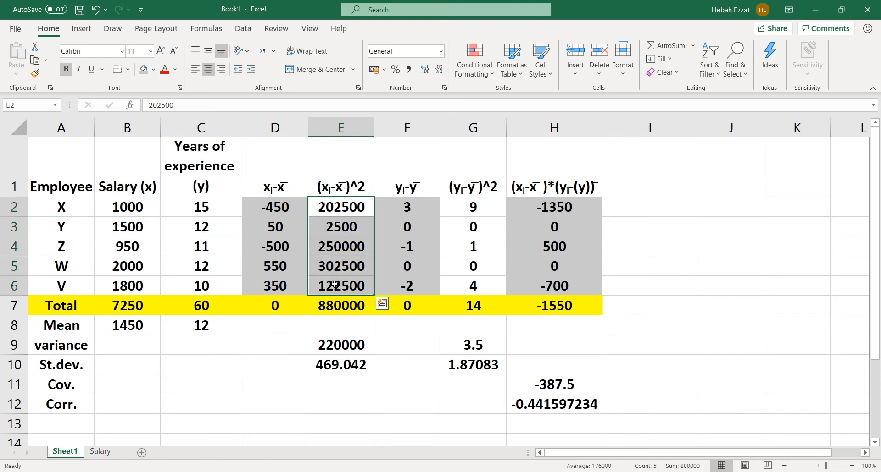
click(153, 70)
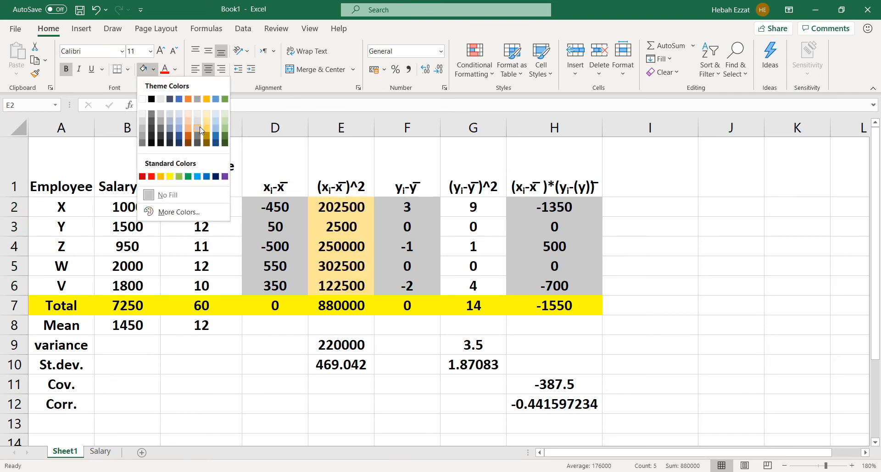
click(209, 133)
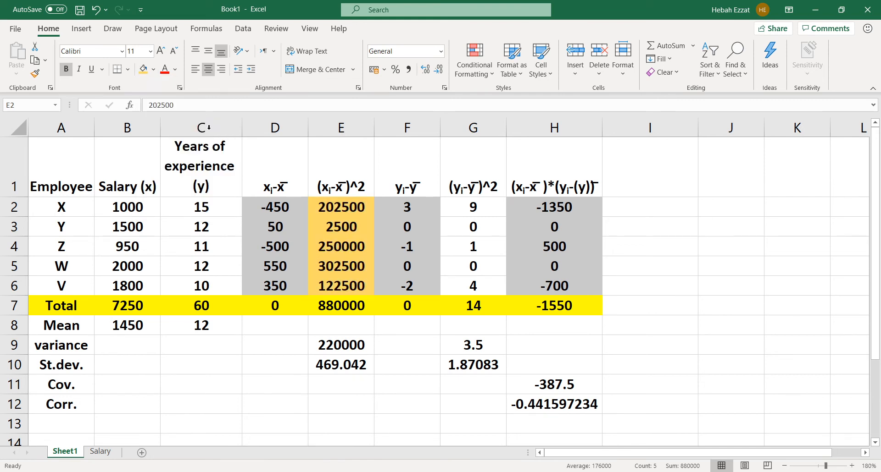
drag(445, 210, 446, 279)
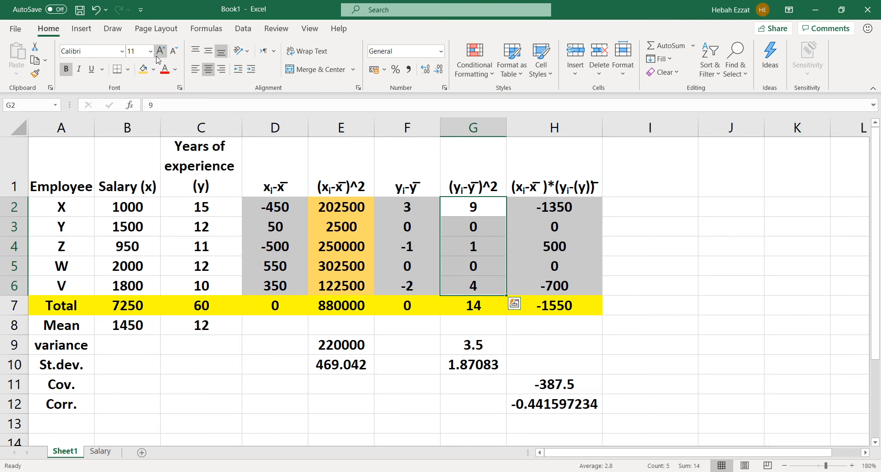
click(143, 71)
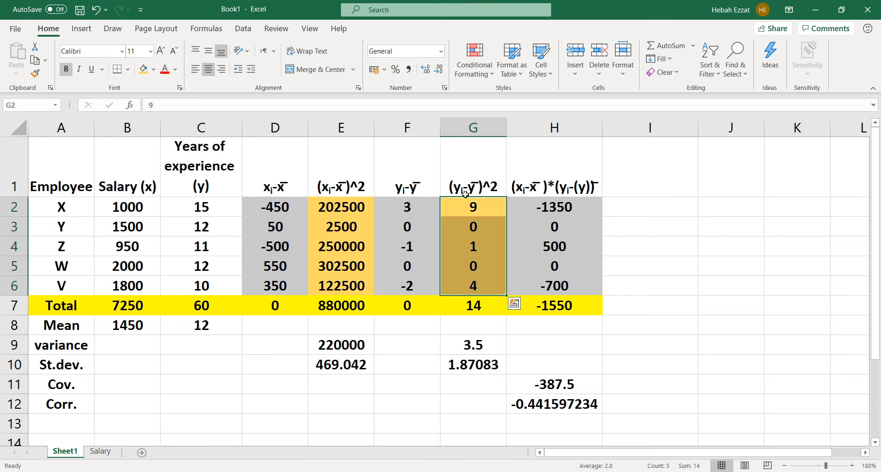
Examine the squared deviation totals in E7 and G7, the product total in H7, and the correlation formula in H12
click(467, 205)
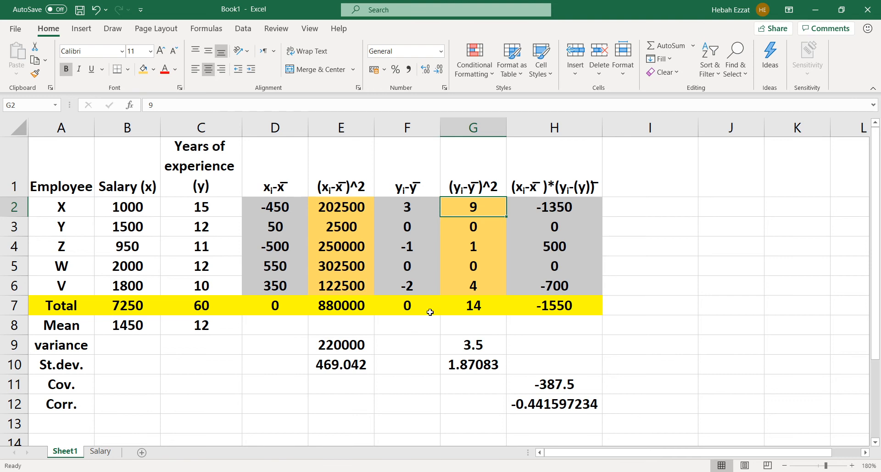
click(326, 305)
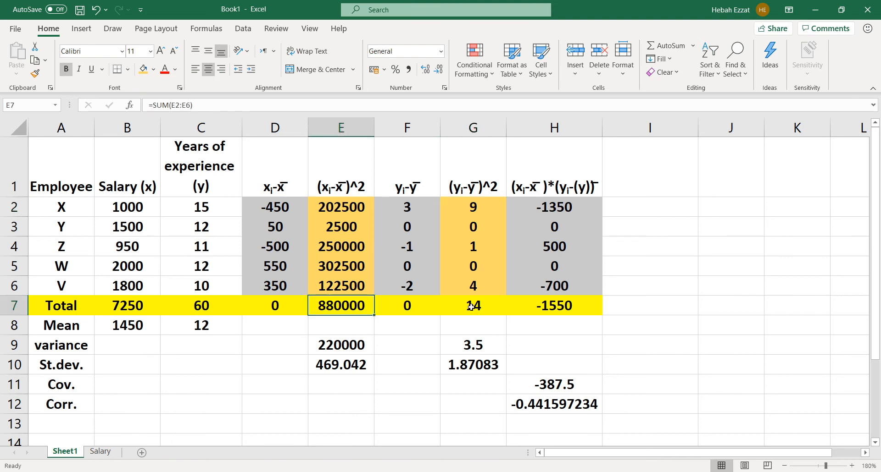
click(470, 306)
click(335, 304)
click(474, 306)
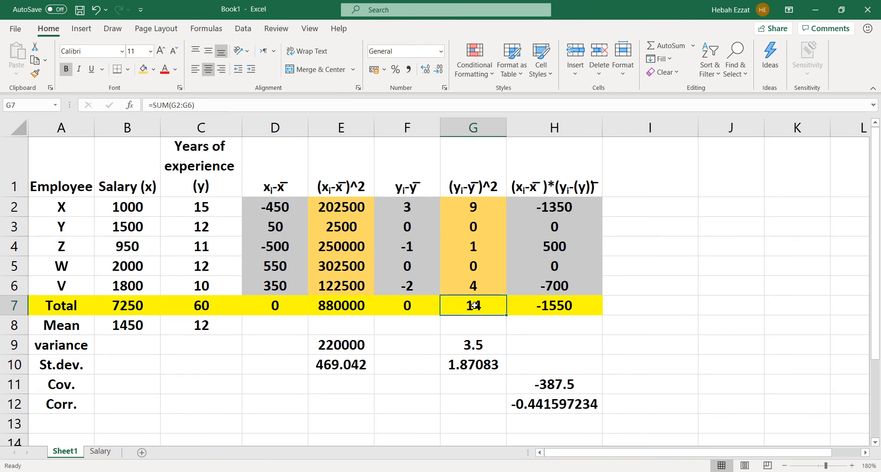
click(366, 301)
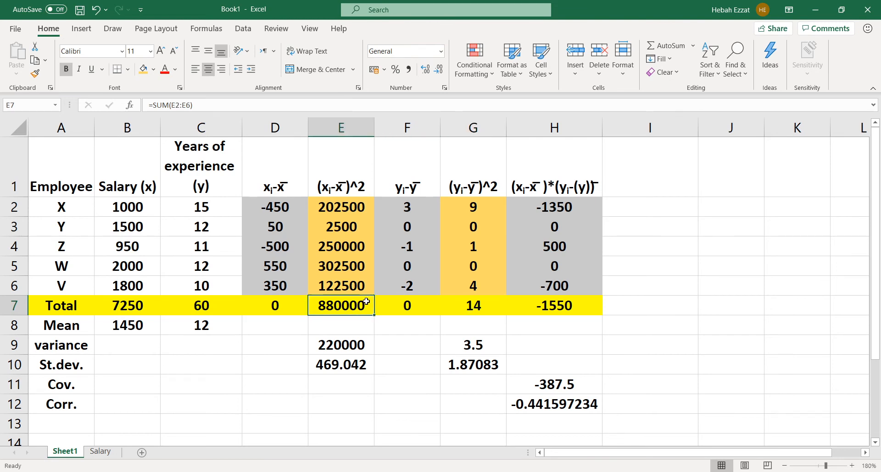
click(480, 300)
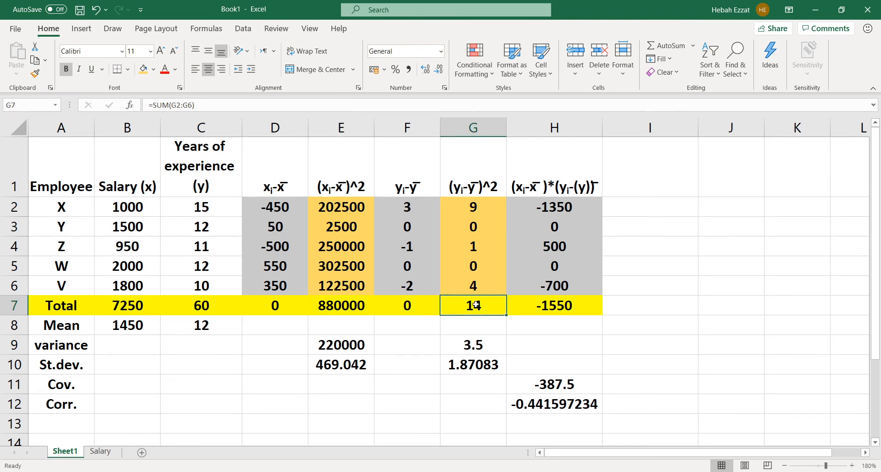
click(578, 305)
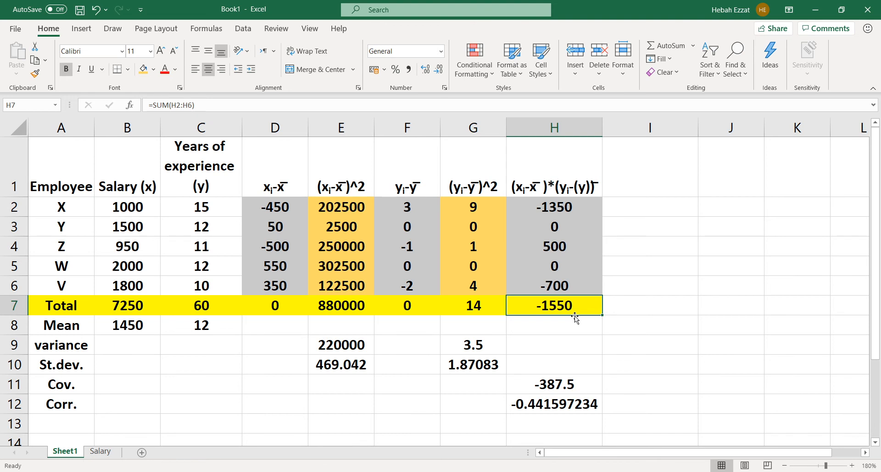
click(365, 302)
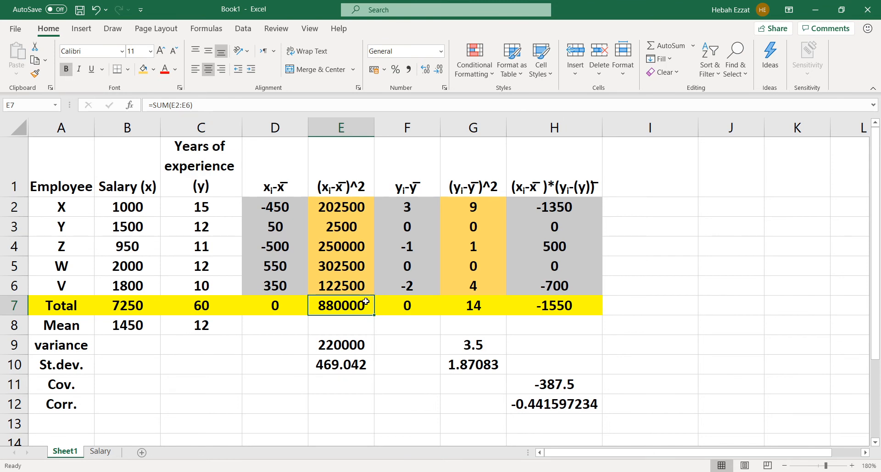
click(468, 310)
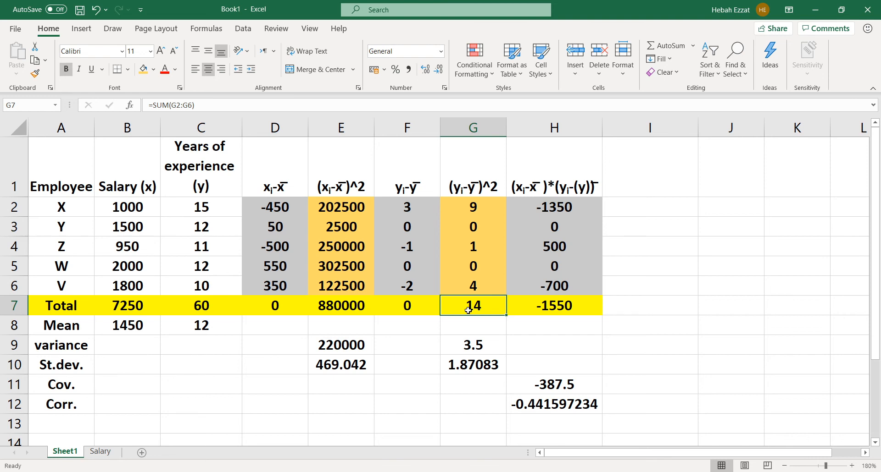
click(531, 407)
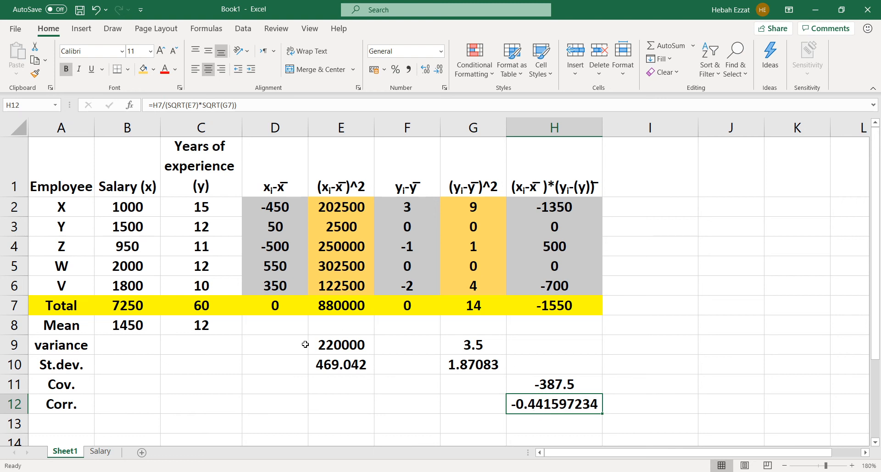
Copy the variance, St.dev., Cov. and Corr. labels from A9:A12 into the cells starting at A14
drag(876, 245, 878, 250)
drag(879, 205, 878, 220)
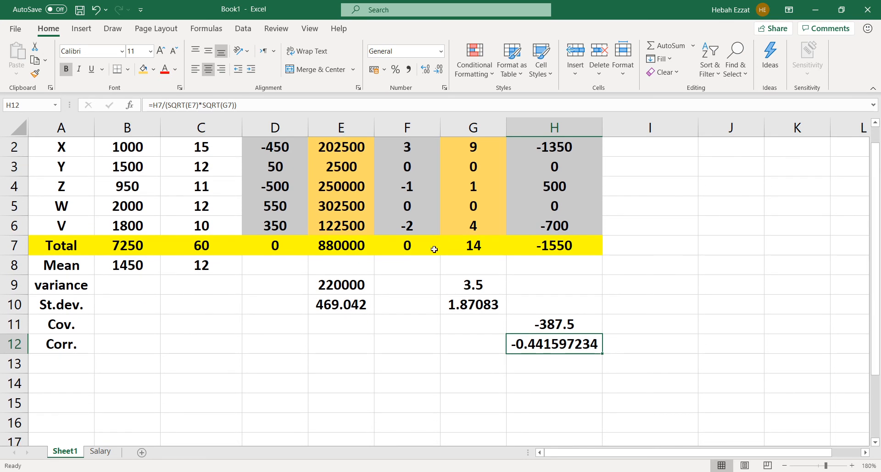
click(46, 384)
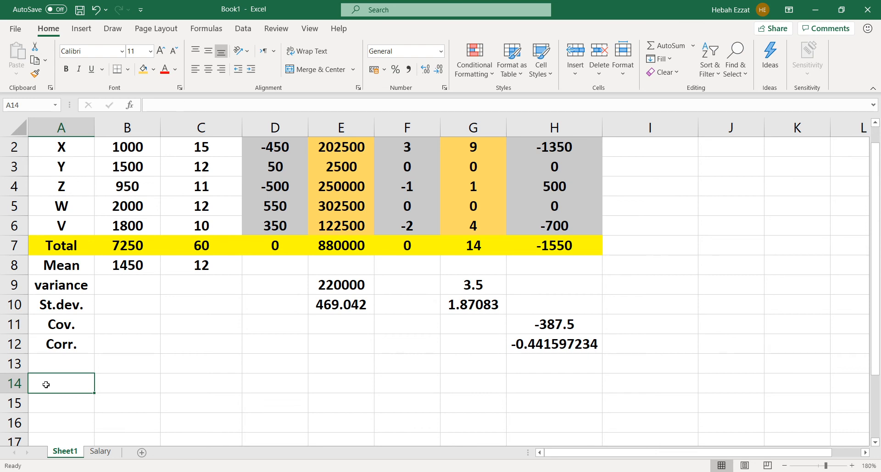
drag(43, 289, 38, 339)
key(ctrl+c)
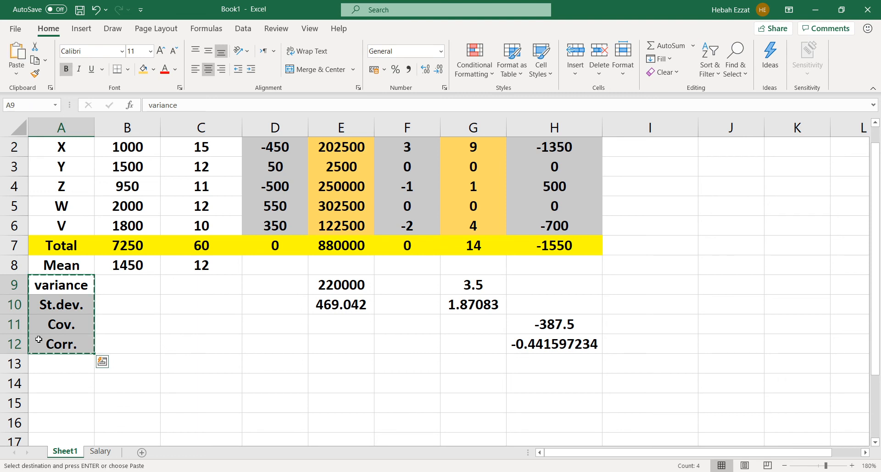
click(46, 381)
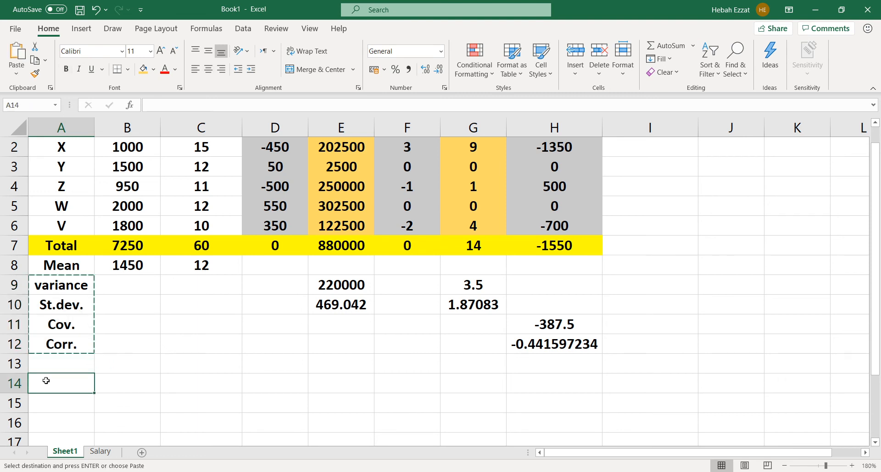
key(ctrl+v)
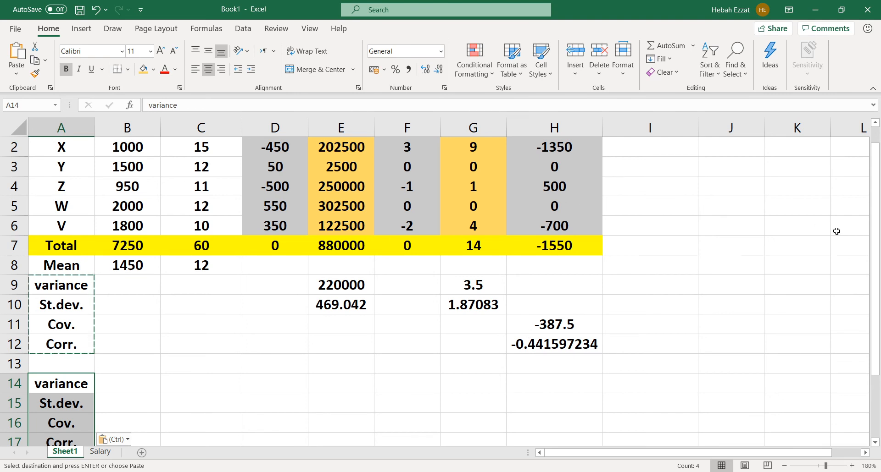
click(128, 380)
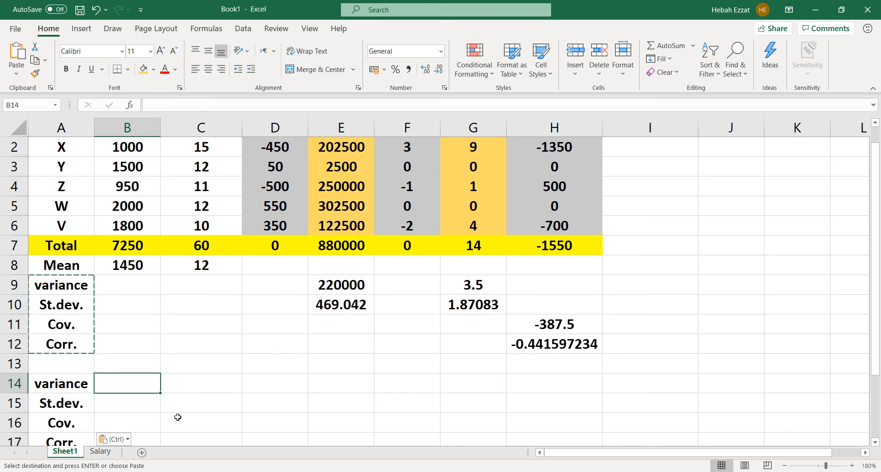
key(Escape)
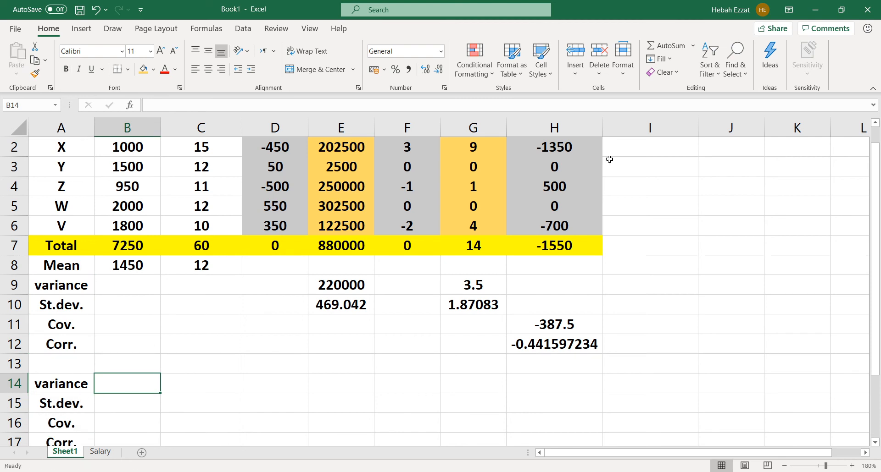
Calculate the sample variance of the salaries in B14 with =VAR.S(B2:B6) and compare it with the manual variance in E9
scroll(849, 257, up, 1)
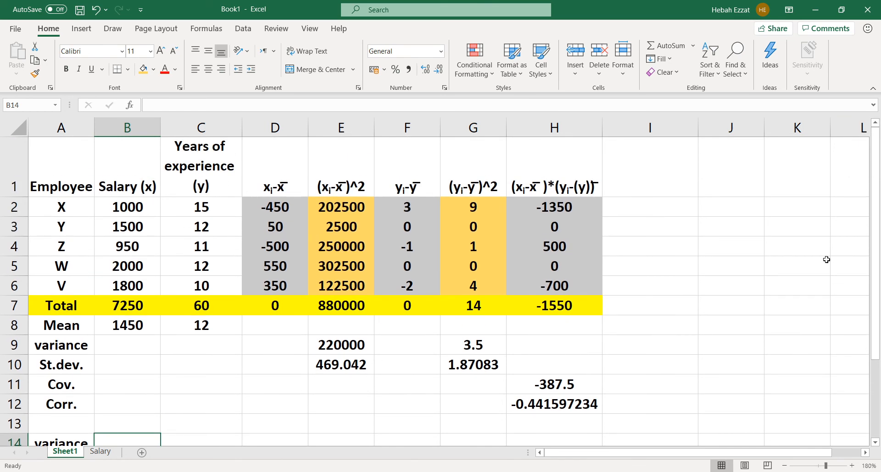
drag(876, 290, 876, 300)
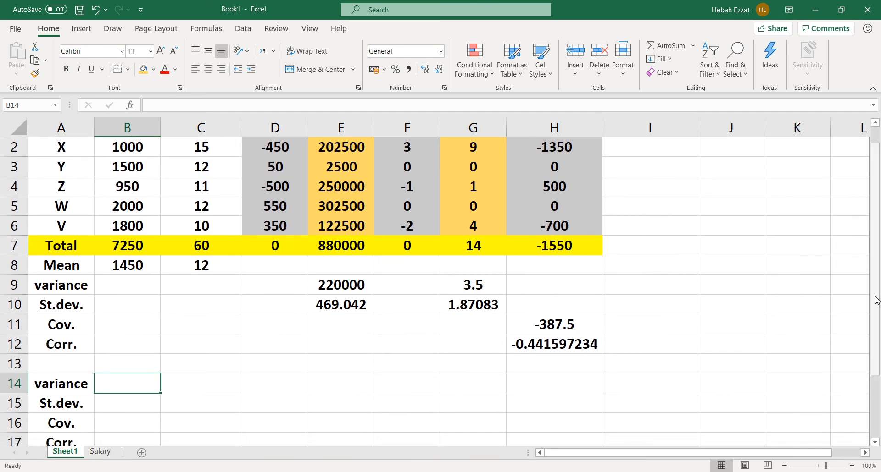
text(=)
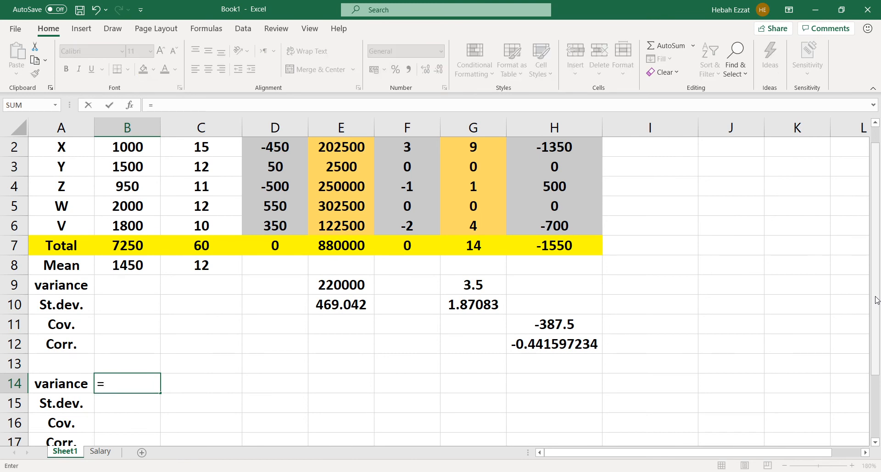
text(var)
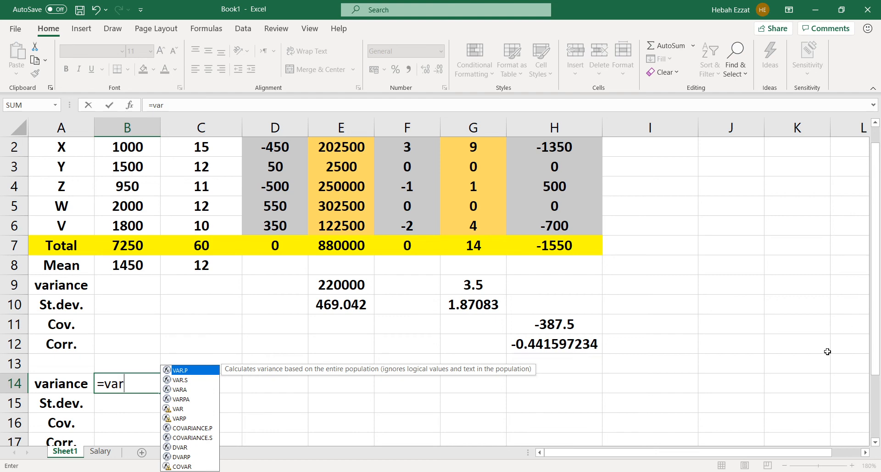
click(188, 381)
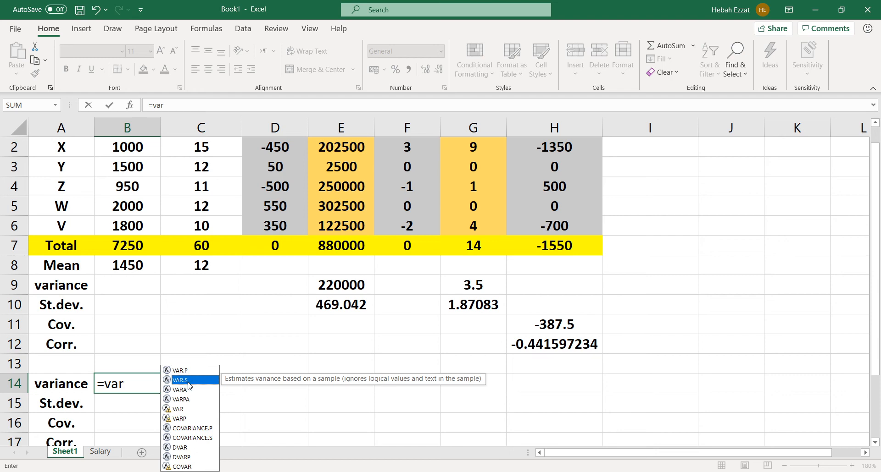
double_click(192, 381)
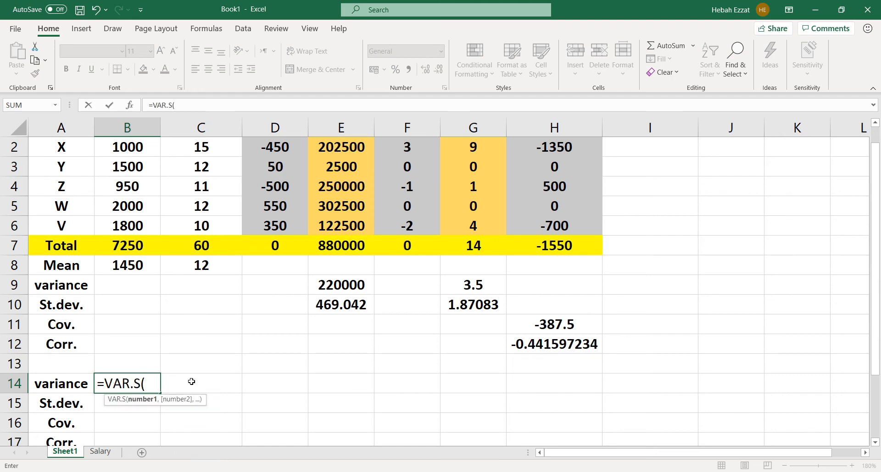
drag(106, 151, 100, 218)
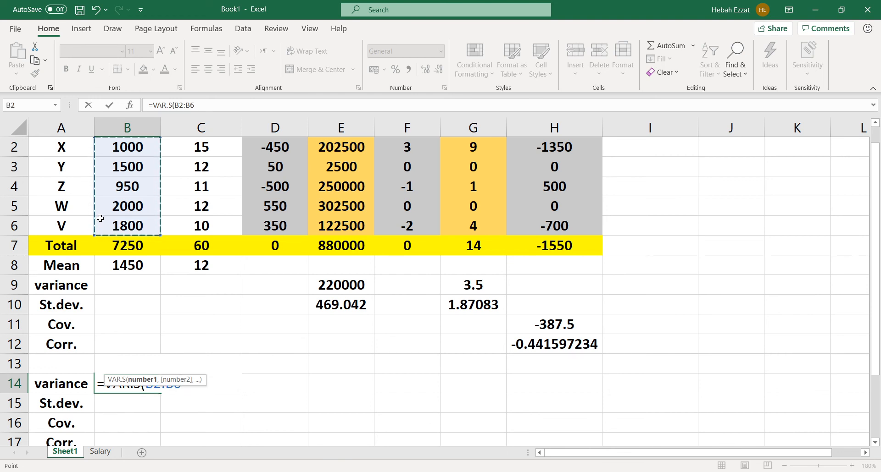
text())
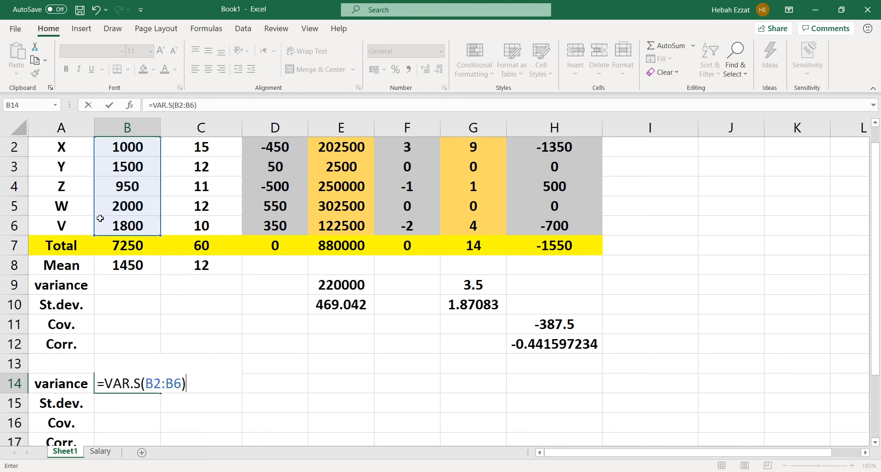
key(Return)
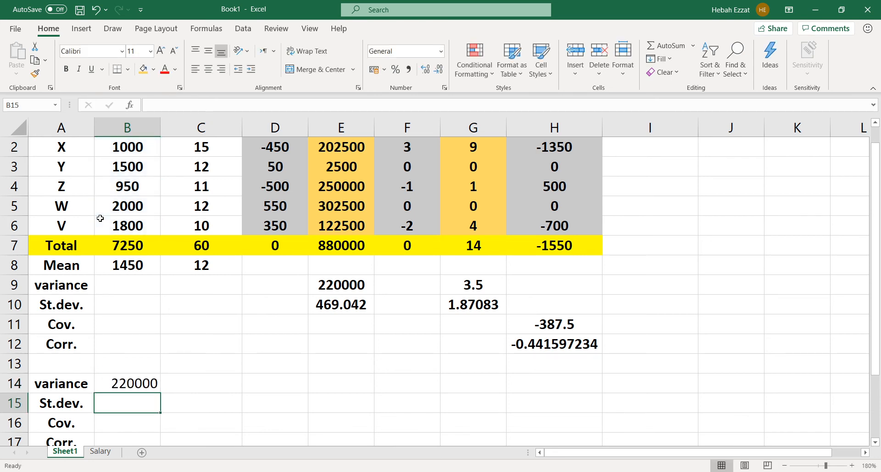
click(143, 383)
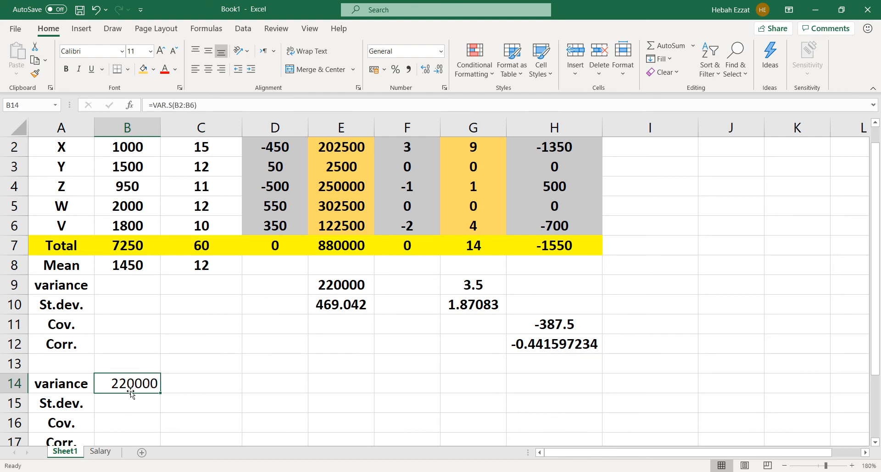
click(333, 283)
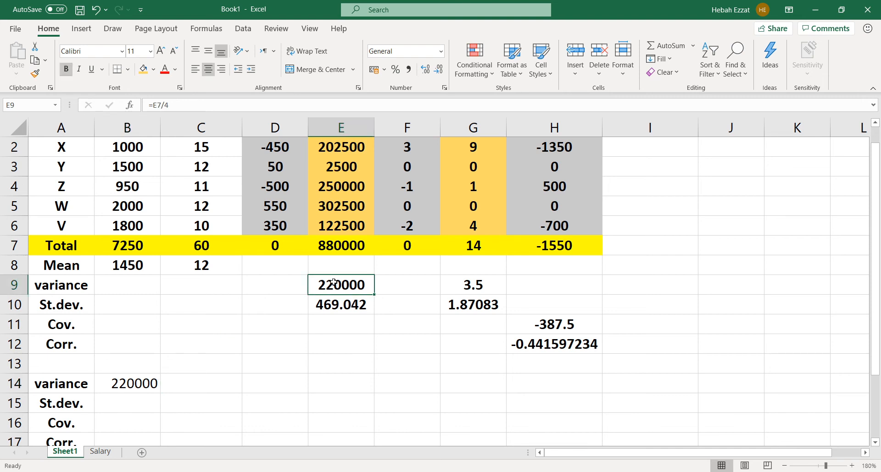
click(149, 380)
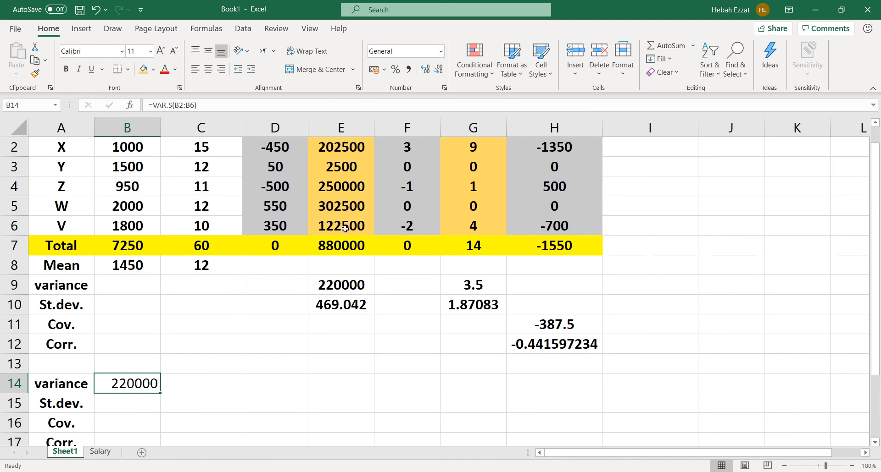
Calculate the salary standard deviation in B15 as the square root of the variance with =SQRT(B14)
click(127, 403)
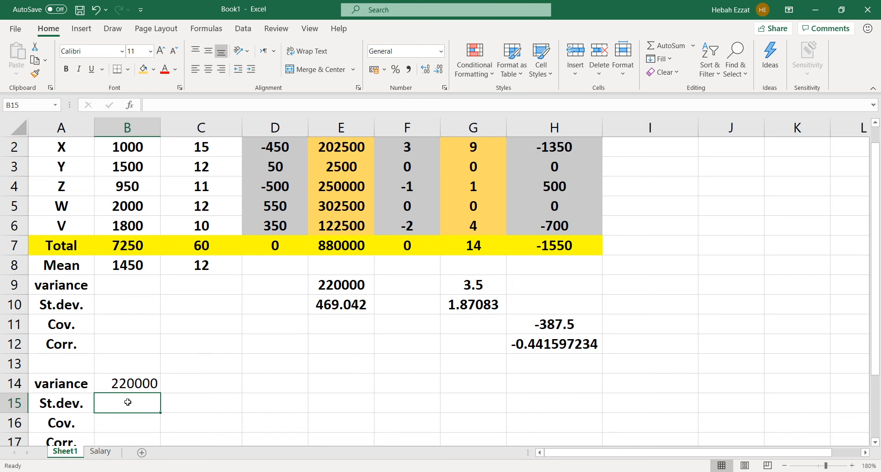
text(=)
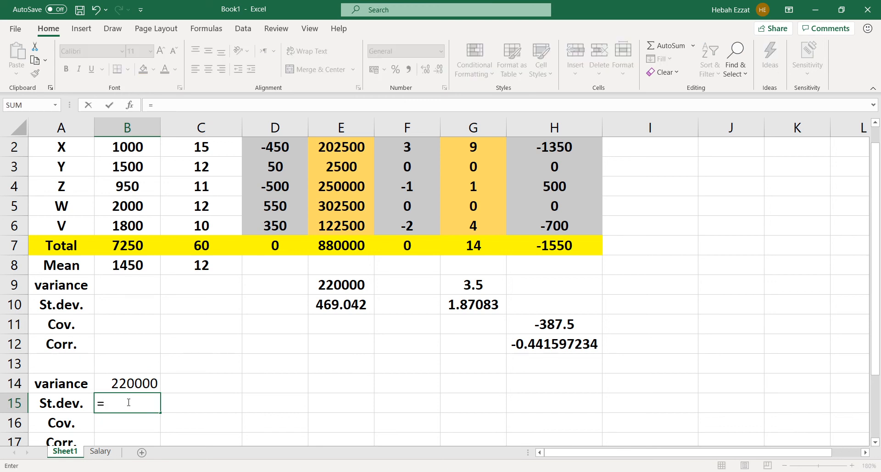
text(s)
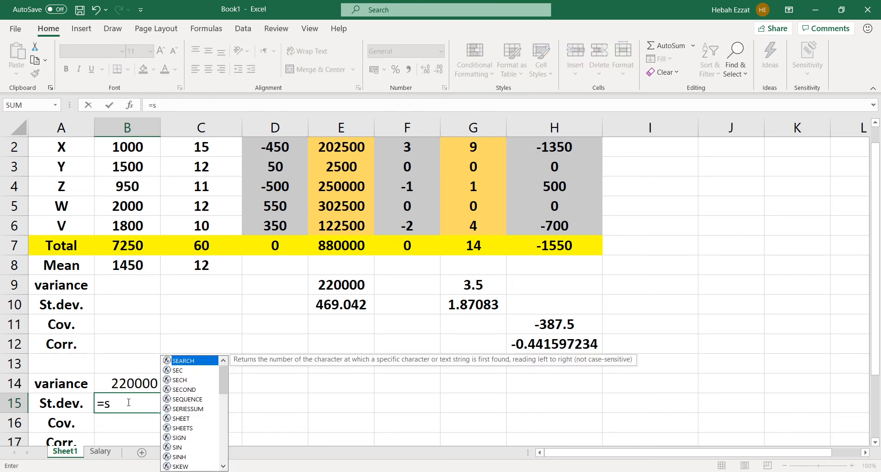
text(q)
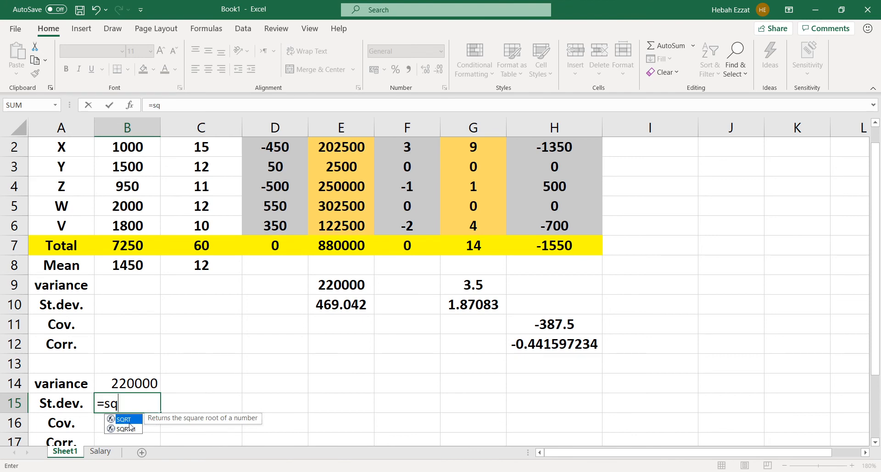
key(Tab)
click(128, 385)
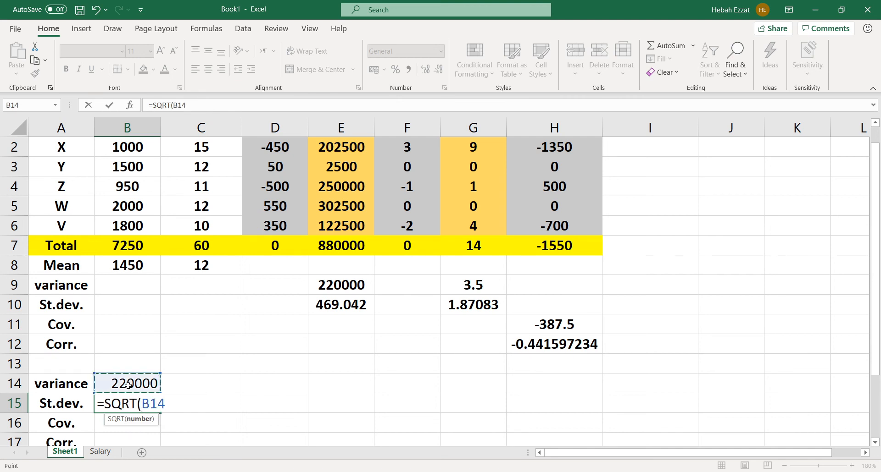
text())
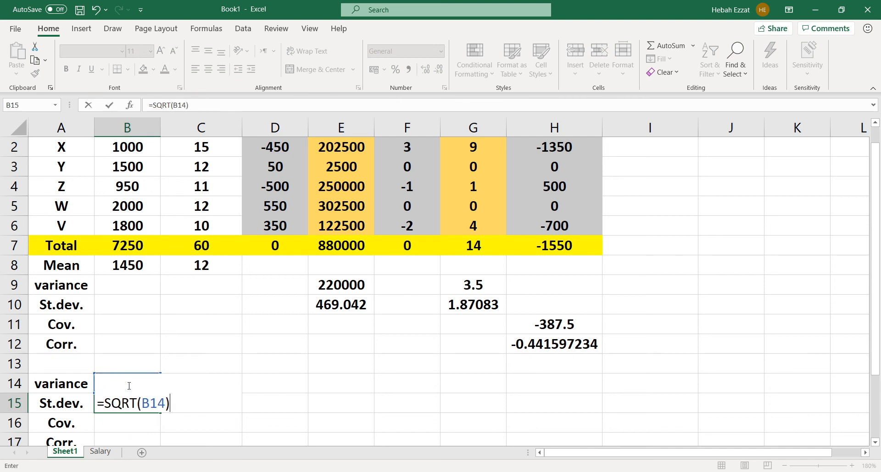
key(Return)
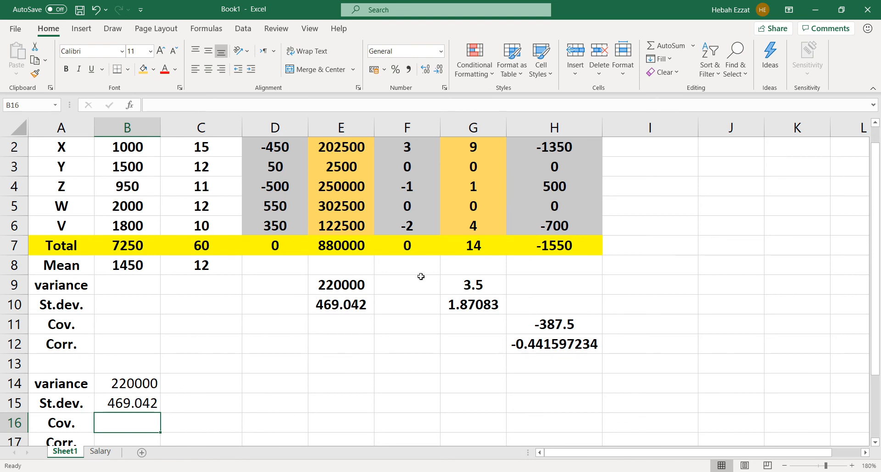
Replace the formula in B15 with =STDEV.S(B2:B6) to calculate the sample standard deviation of the salaries
click(140, 403)
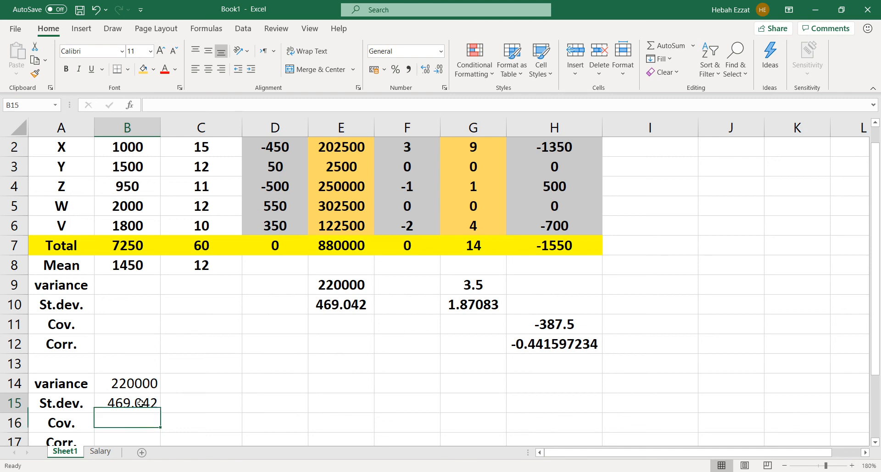
key(BackSpace)
text(=)
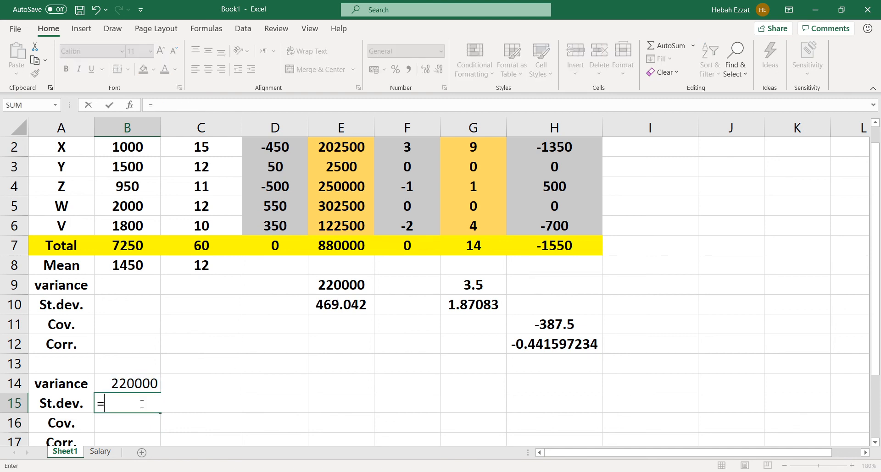
text(s)
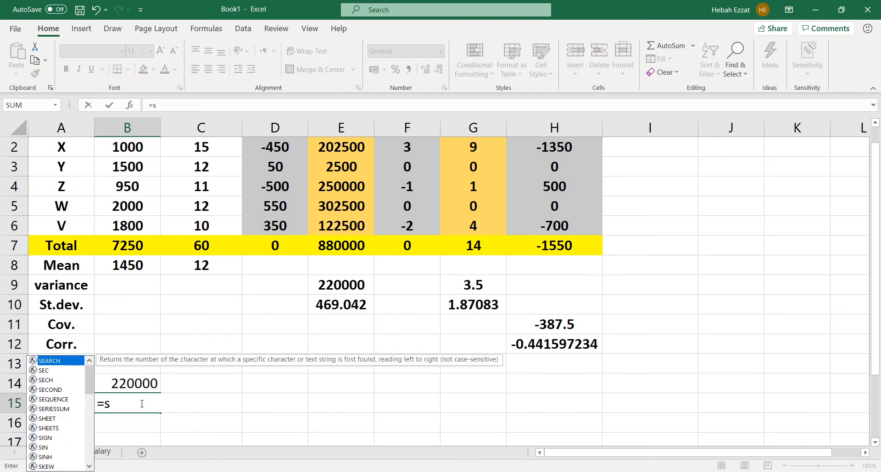
text(t)
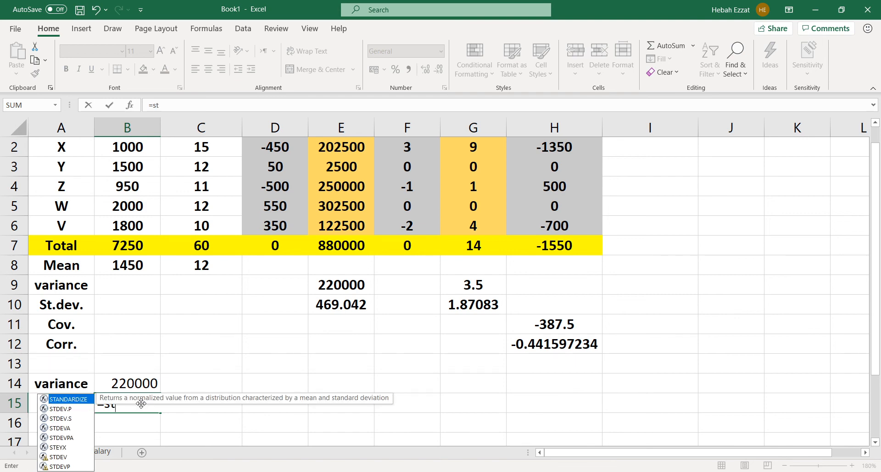
click(70, 421)
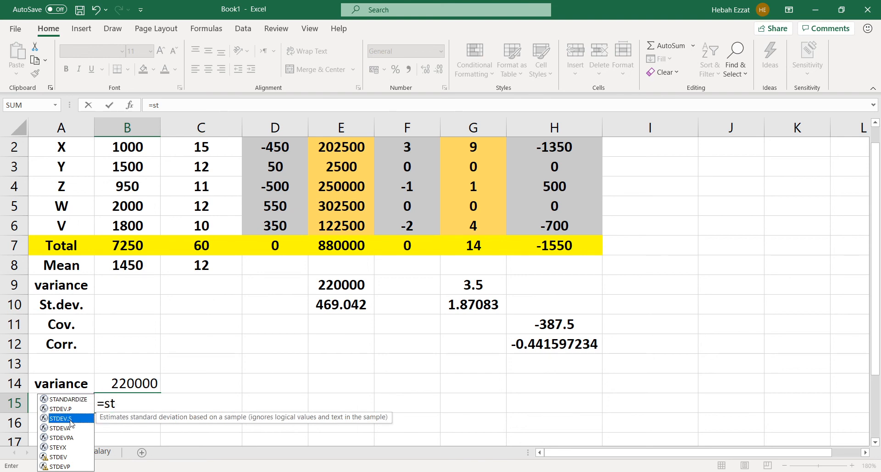
double_click(70, 420)
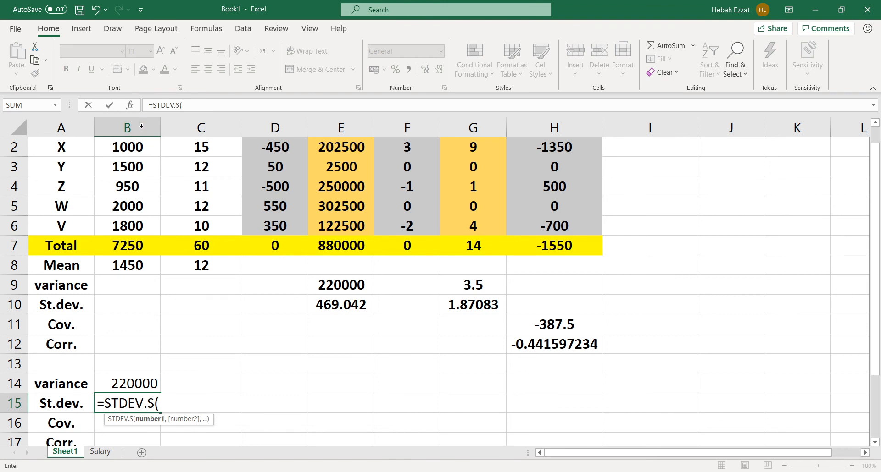
drag(132, 147, 129, 222)
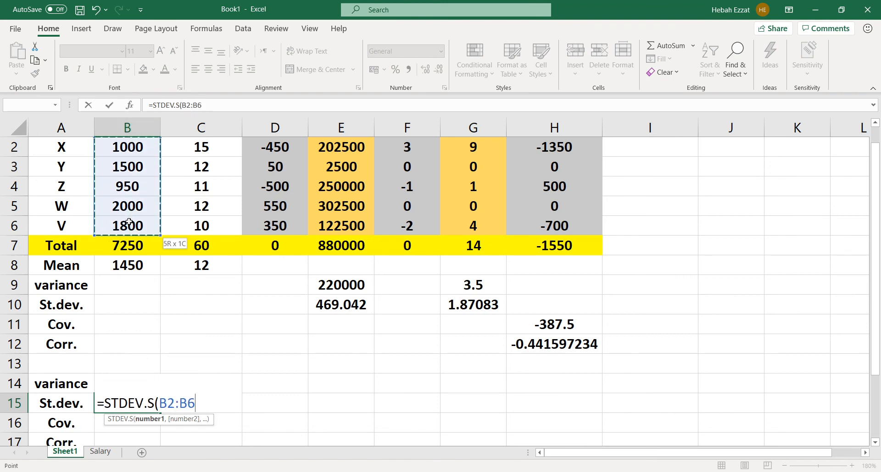
text())
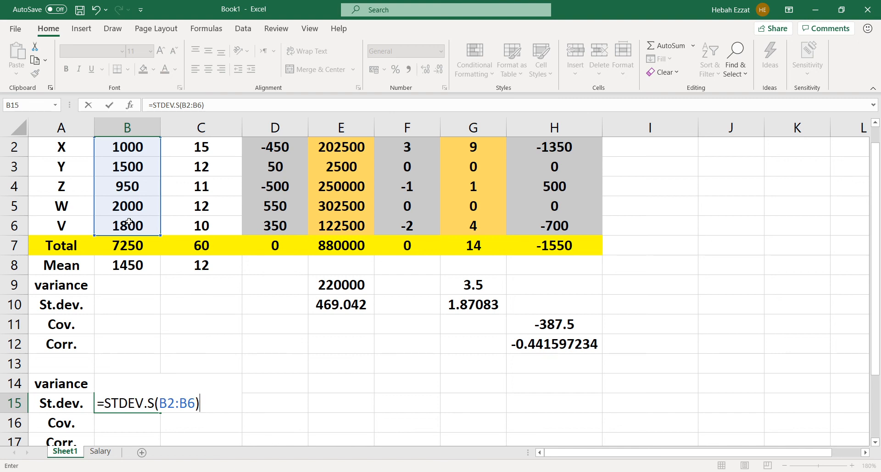
key(Return)
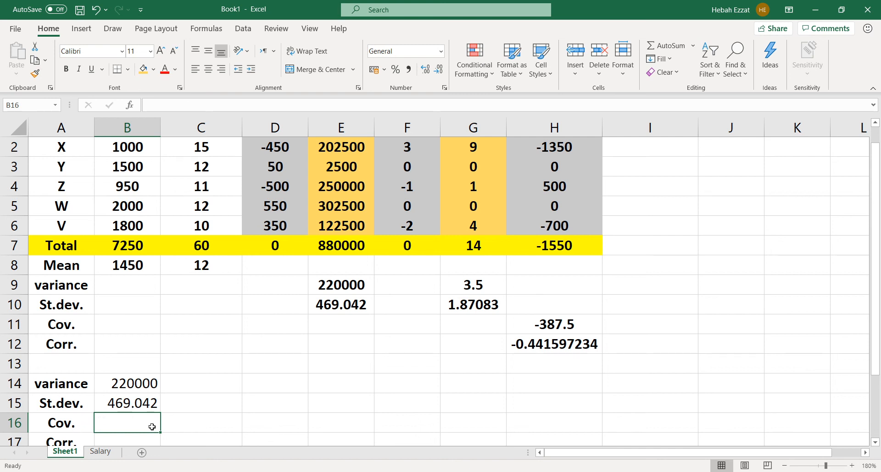
Calculate the sample covariance of salary and years of experience in B16 with =COVARIANCE.S(B2:B6,C2:C6)
text(=)
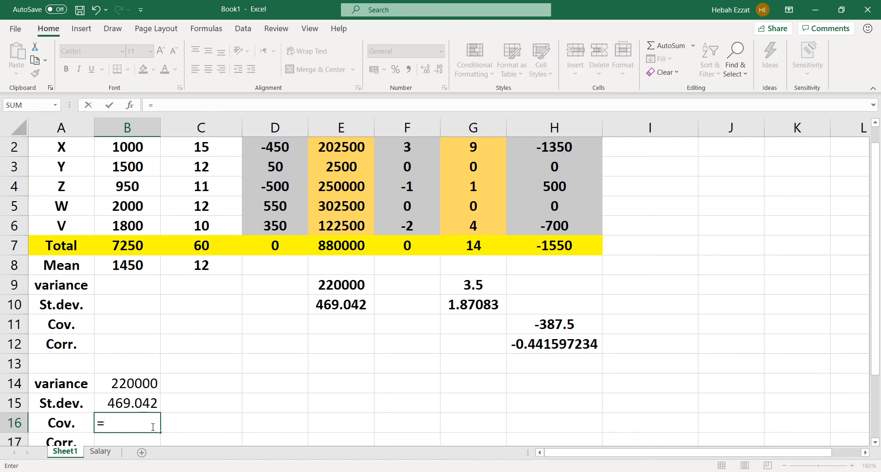
text(c)
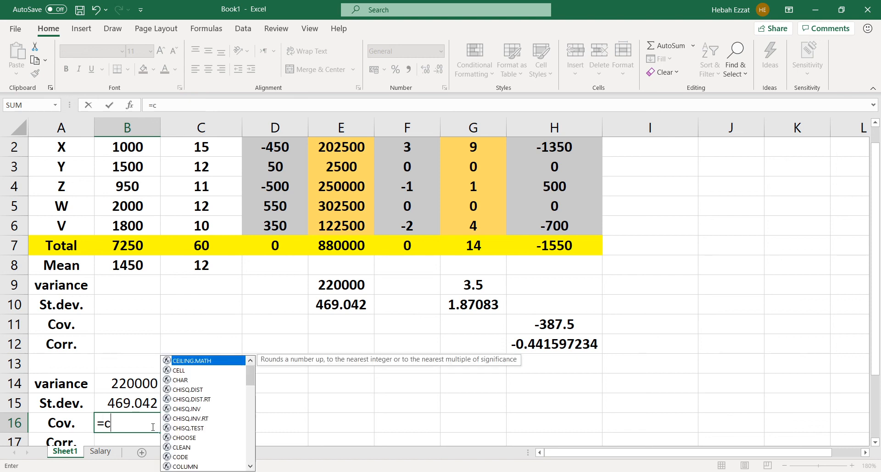
text(ov)
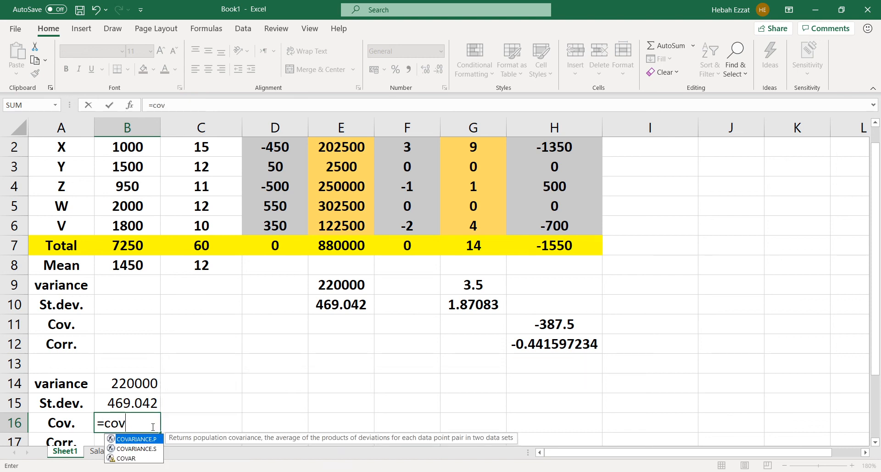
click(159, 450)
double_click(159, 451)
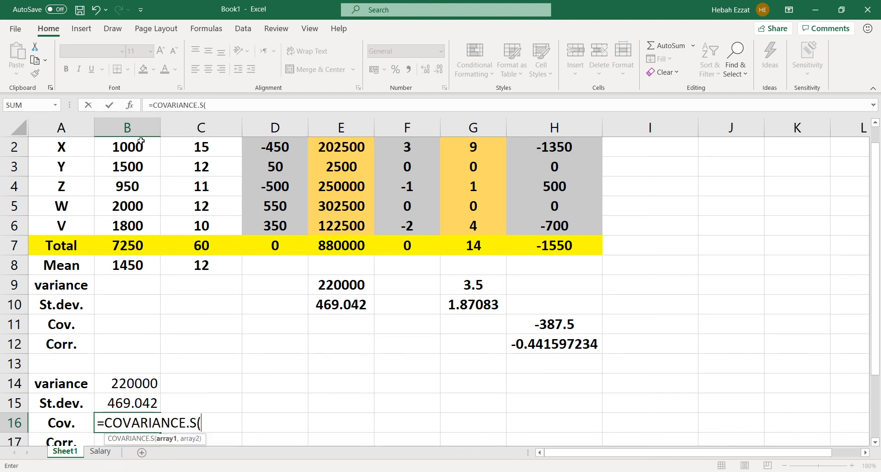
drag(141, 142, 131, 216)
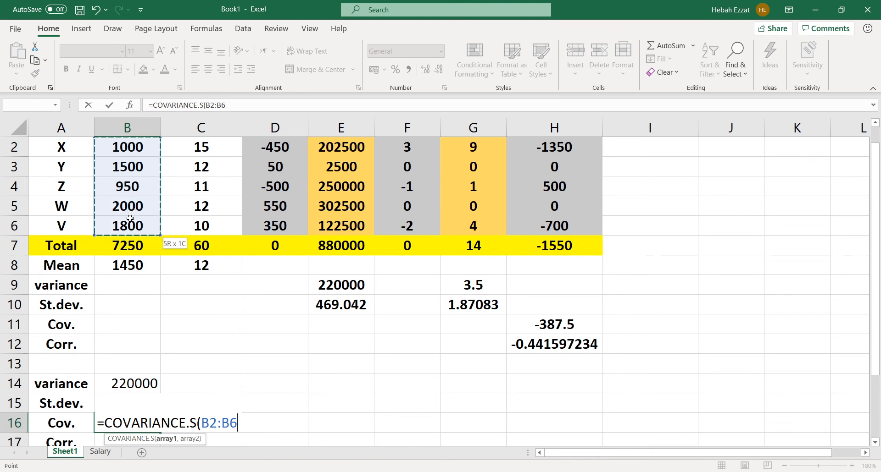
drag(130, 219, 130, 219)
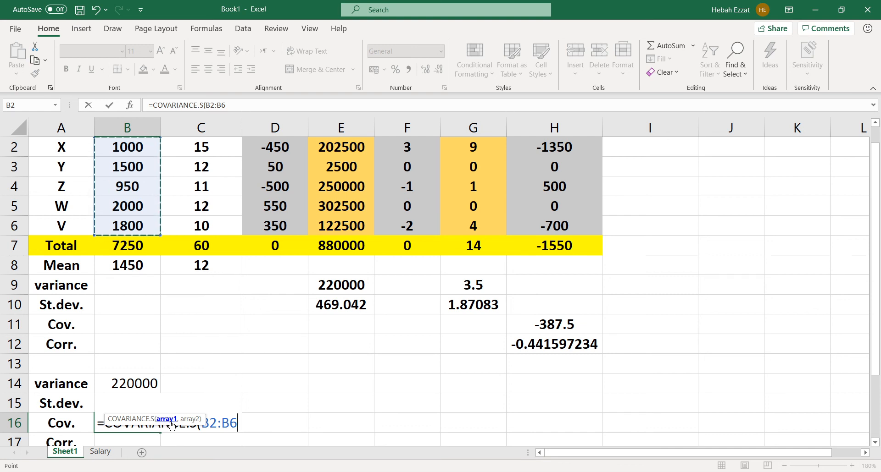
text(,)
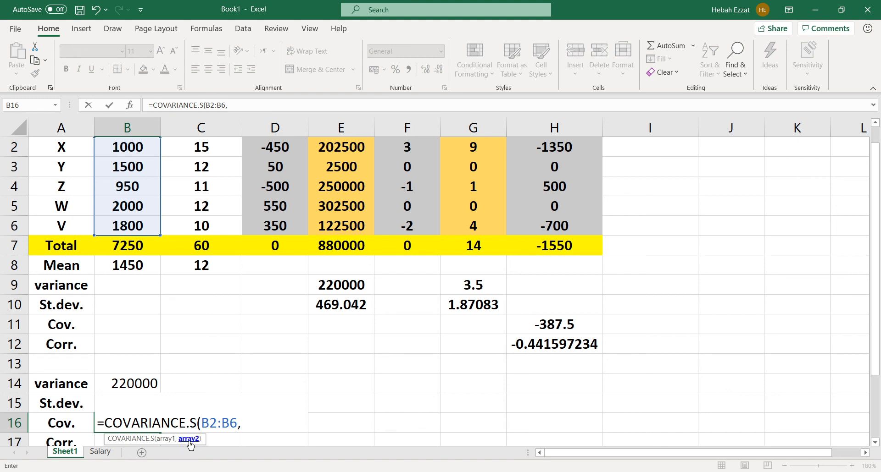
click(191, 149)
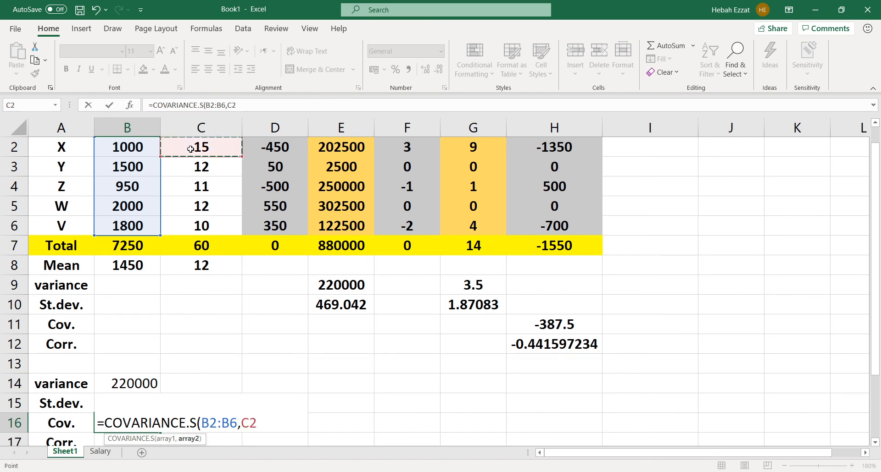
drag(190, 149, 190, 219)
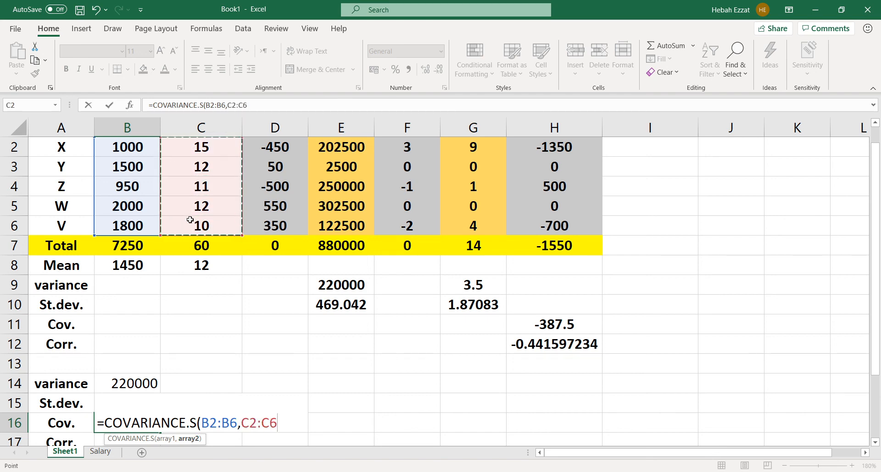
text())
key(Return)
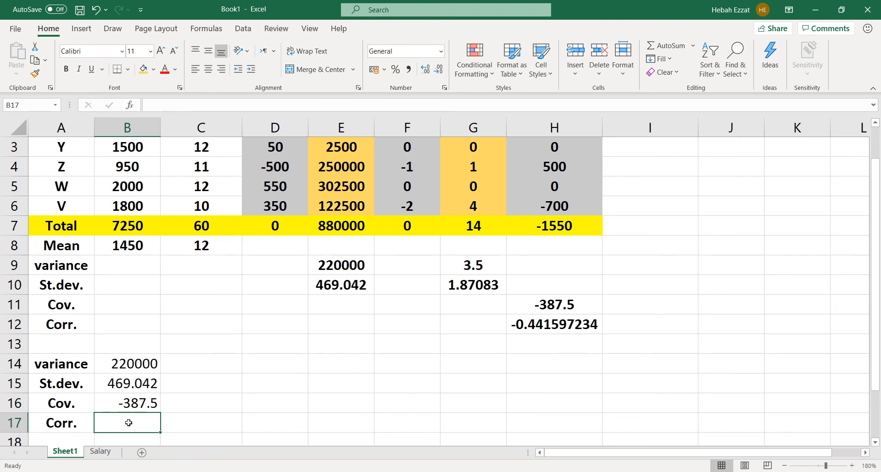
Calculate the correlation between salary and years of experience in B17 with =CORREL(B2:B6,C2:C6)
text(=)
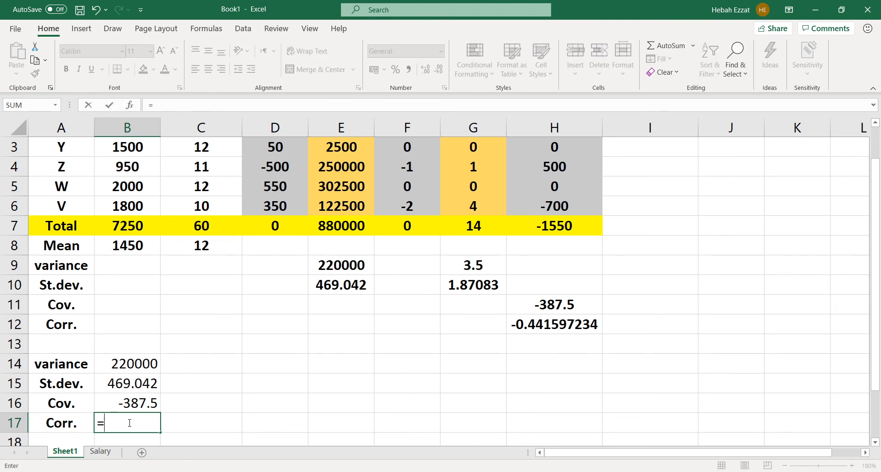
text(c)
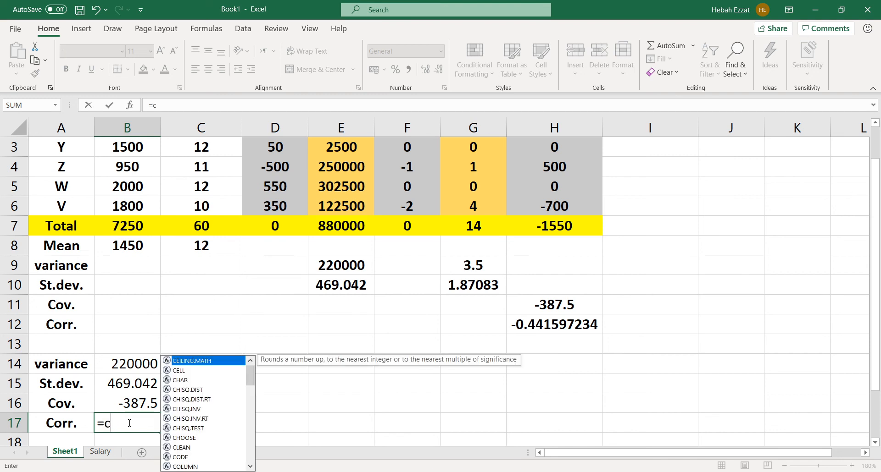
text(or)
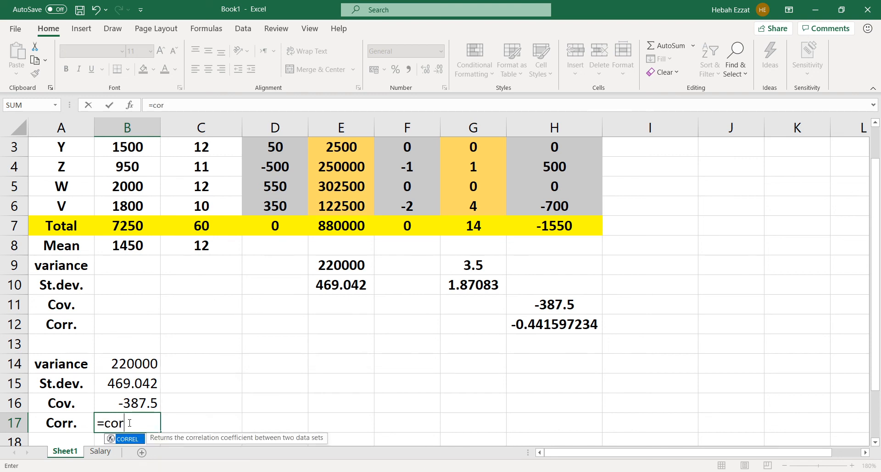
double_click(124, 439)
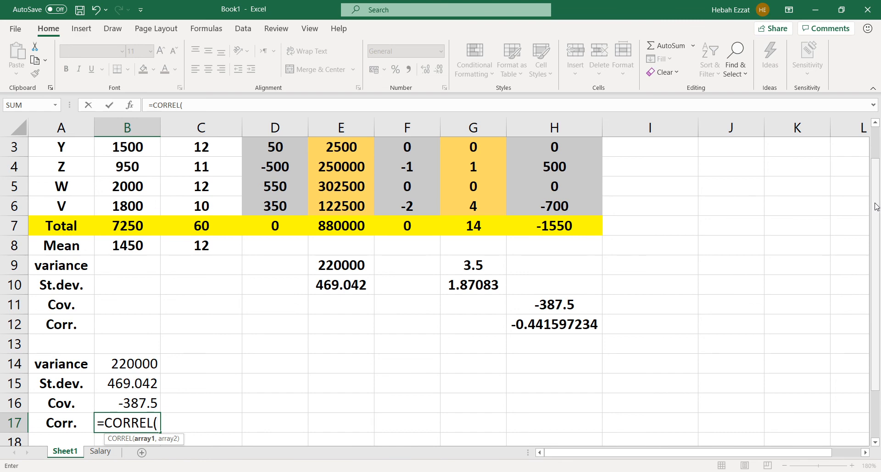
drag(876, 206, 876, 200)
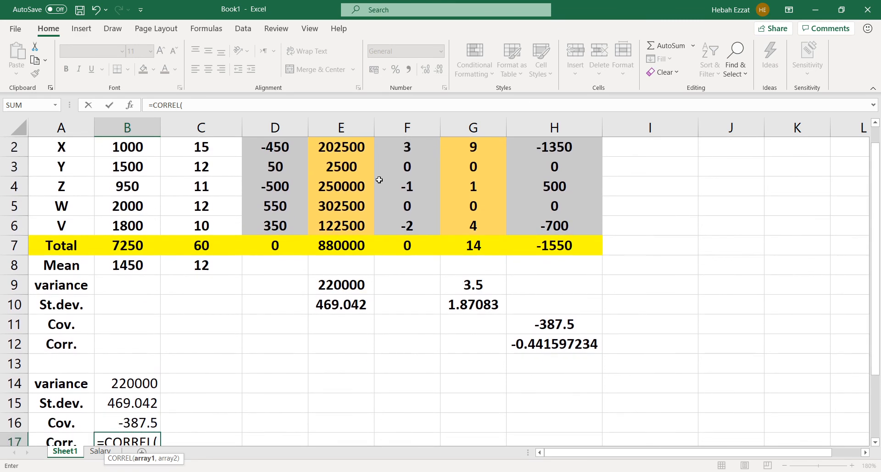
drag(146, 146, 142, 225)
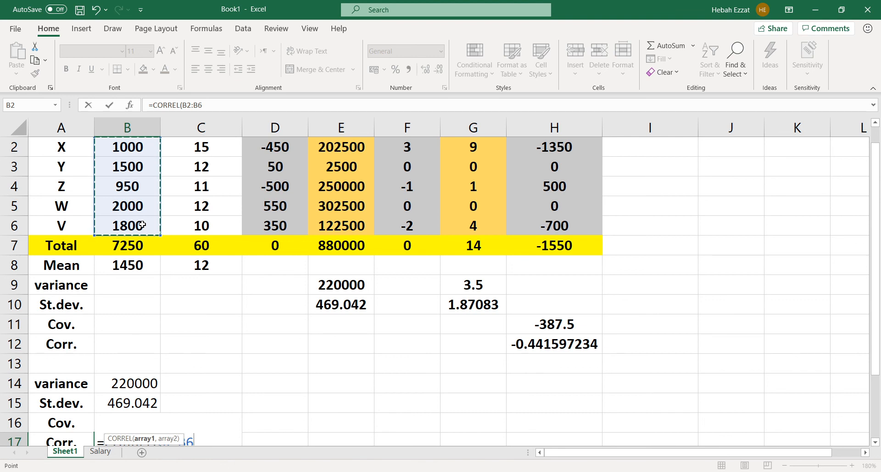
click(210, 104)
text(,)
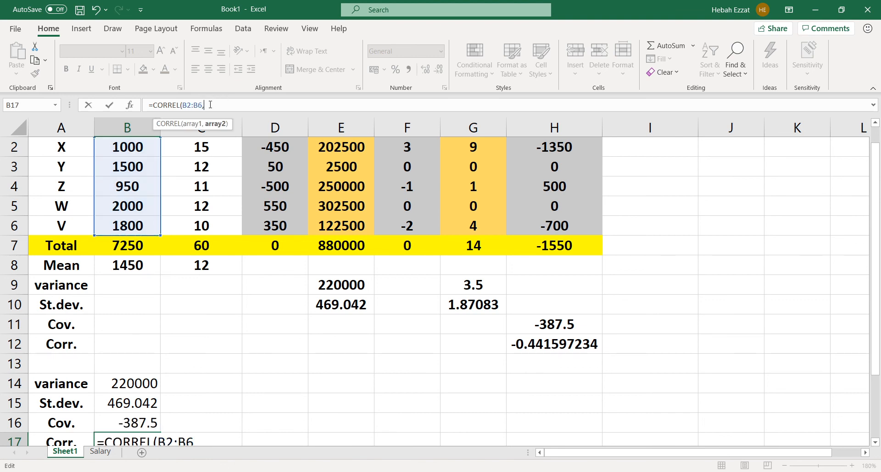
drag(184, 145, 179, 217)
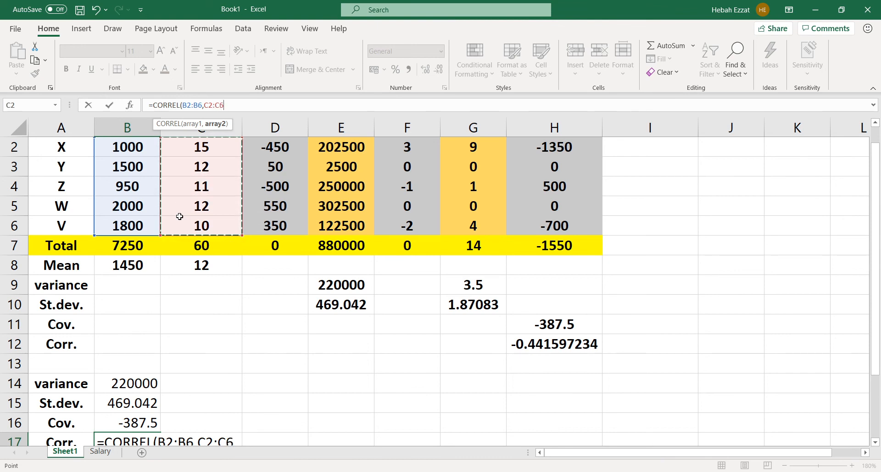
text())
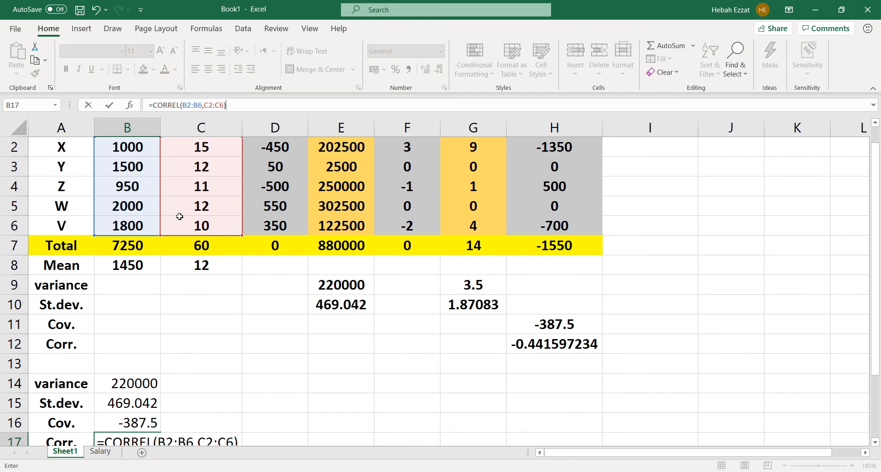
key(Return)
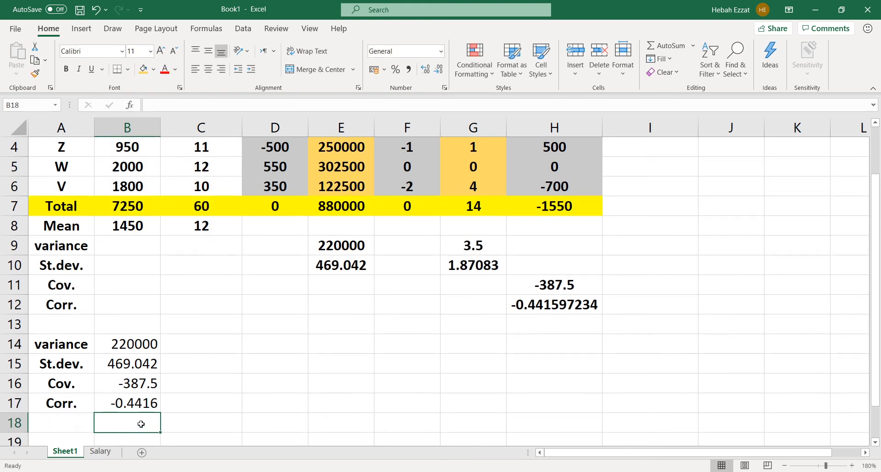
Compare the correlation in B17 with the manual one in H12 and review the function results in B14:B17
click(141, 403)
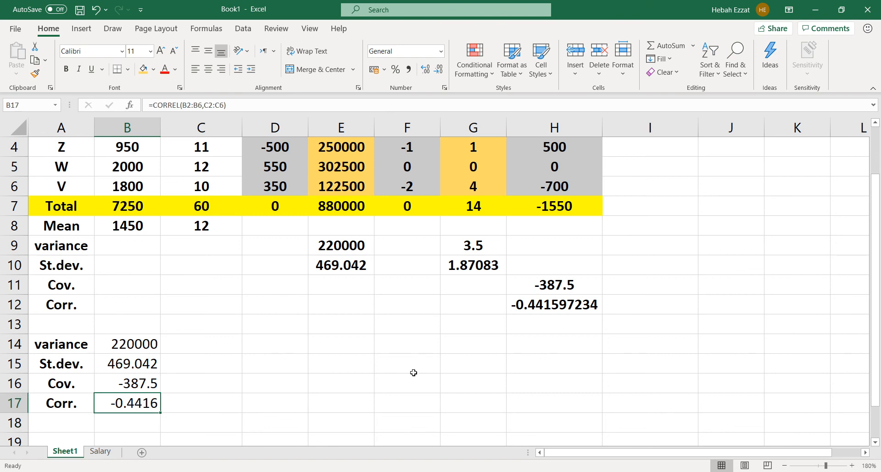
click(562, 307)
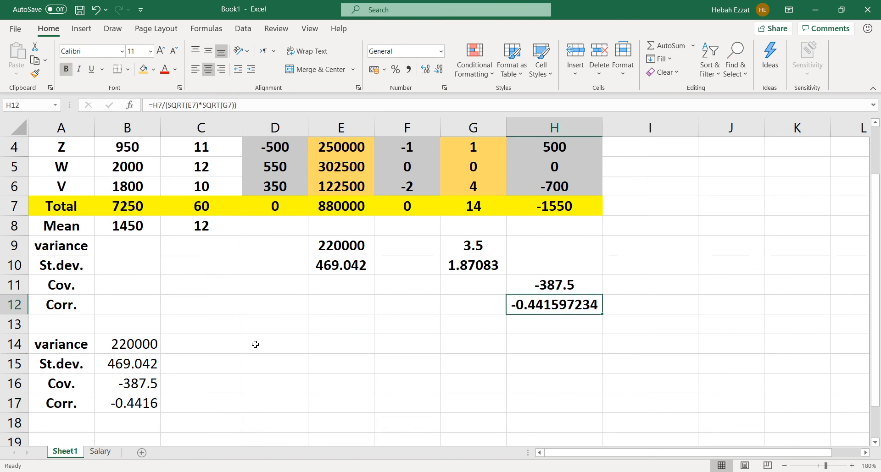
click(99, 404)
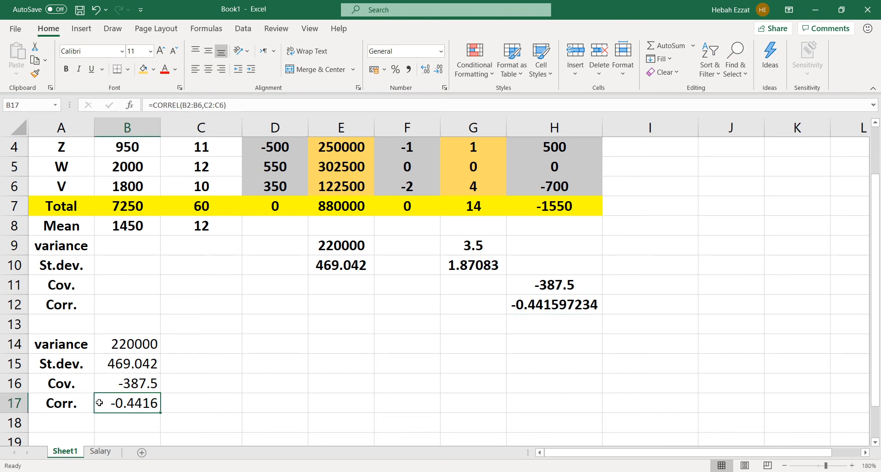
drag(102, 341, 99, 402)
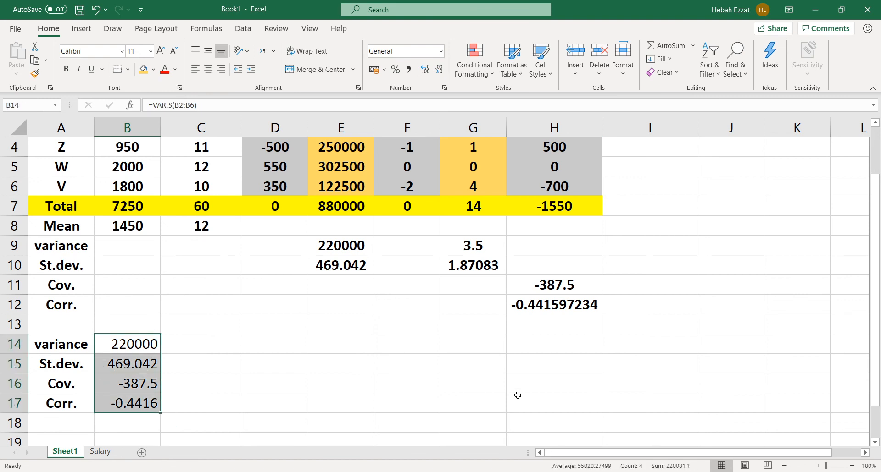
Review the manual deviation columns, their totals in row 7, and the covariance and correlation formulas in H11 and H12
drag(875, 345, 871, 289)
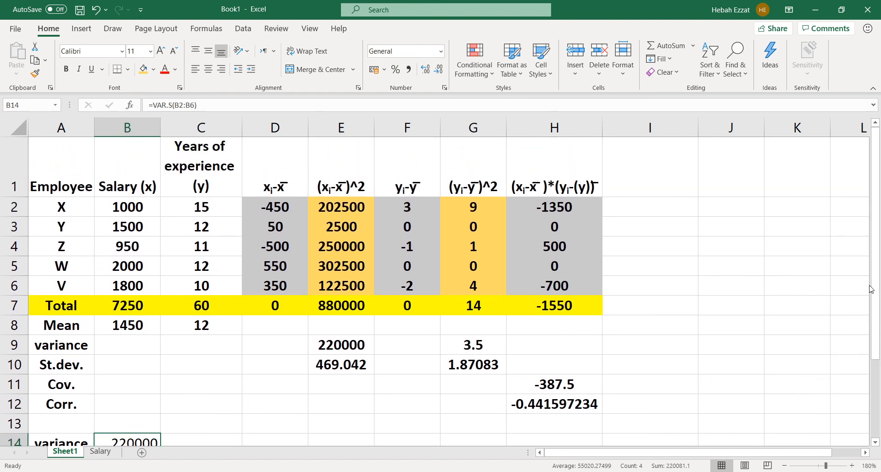
click(525, 207)
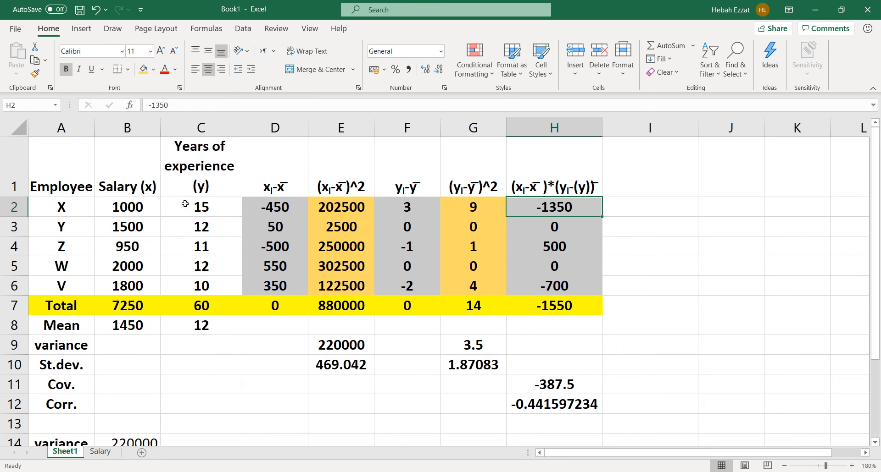
click(249, 208)
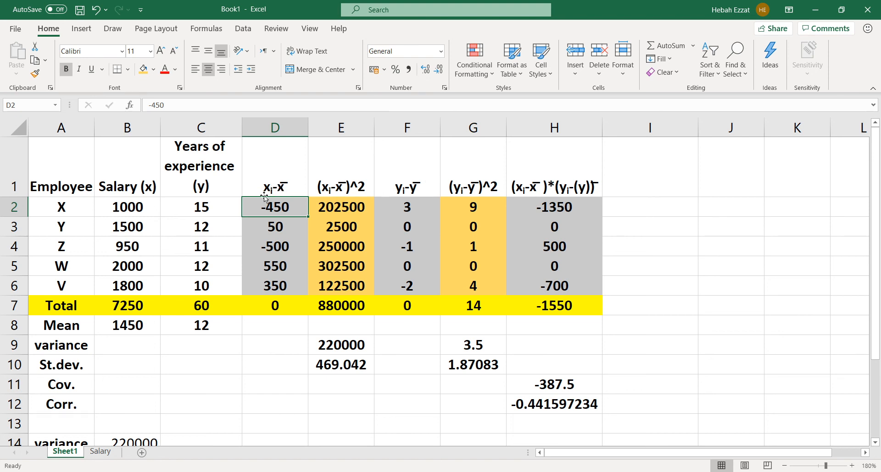
click(332, 193)
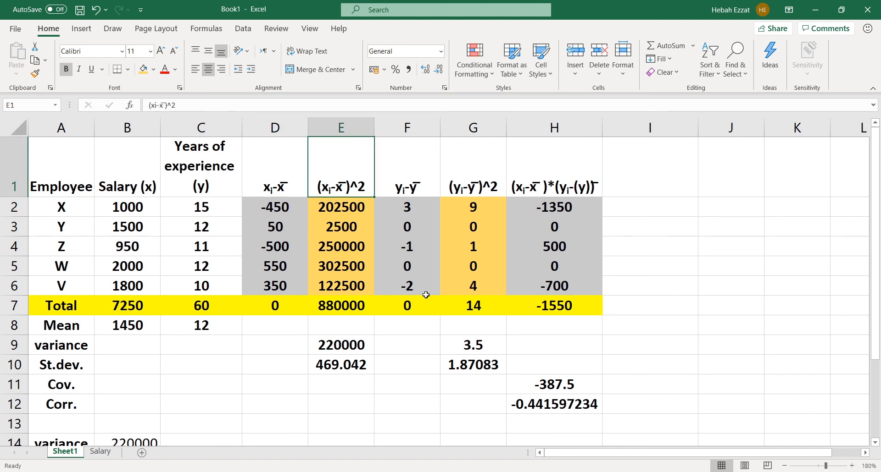
click(324, 310)
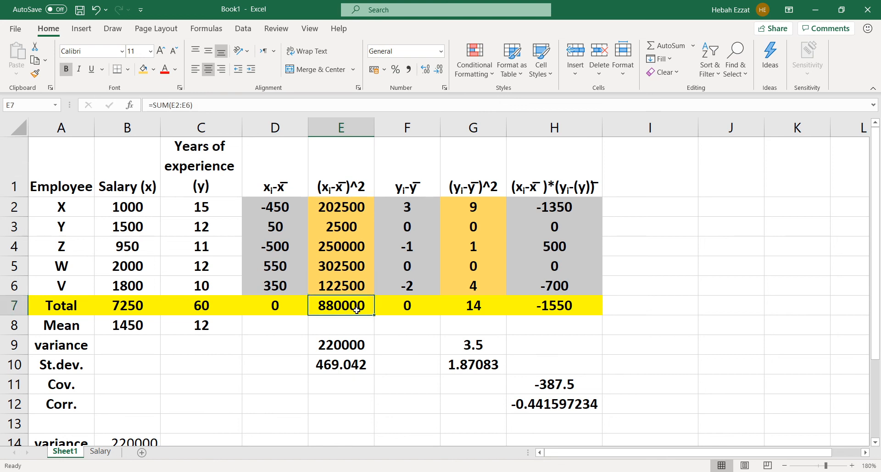
click(406, 312)
click(472, 314)
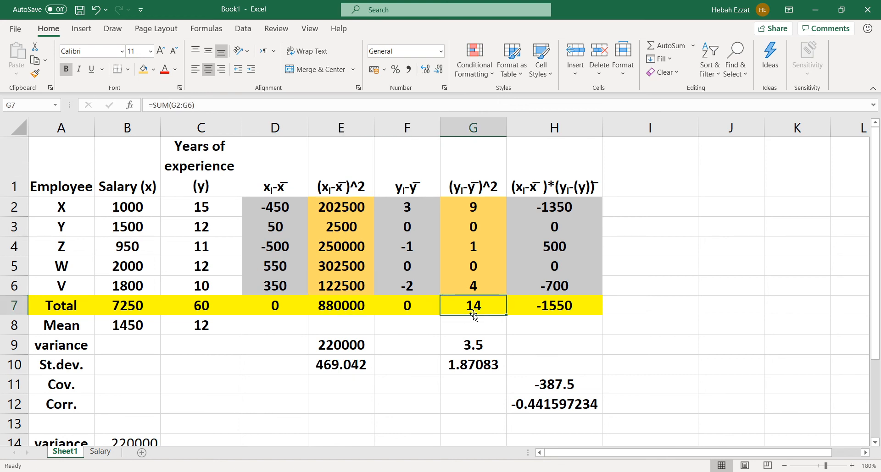
click(518, 310)
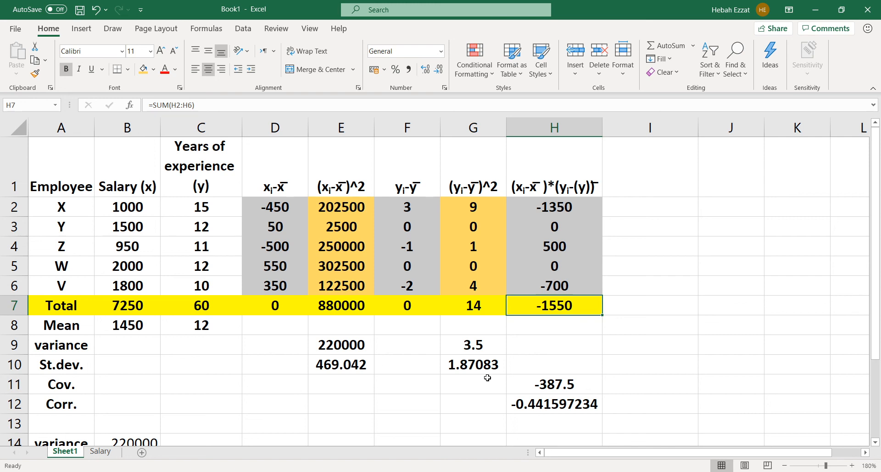
click(520, 385)
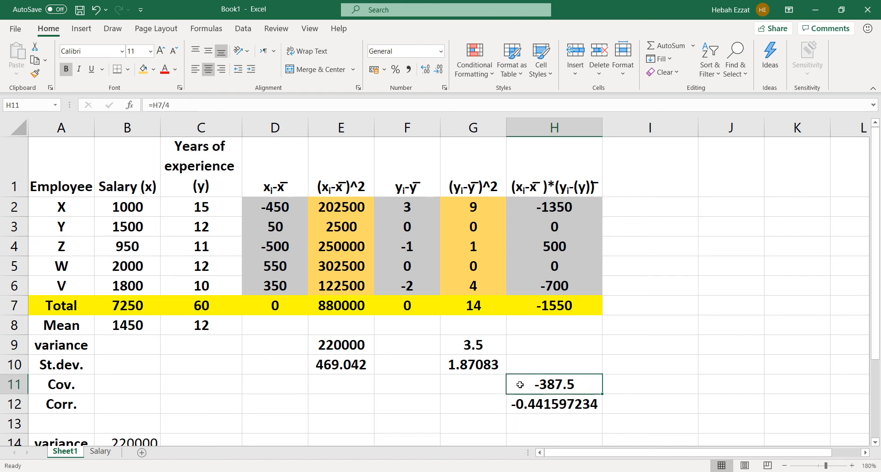
click(517, 404)
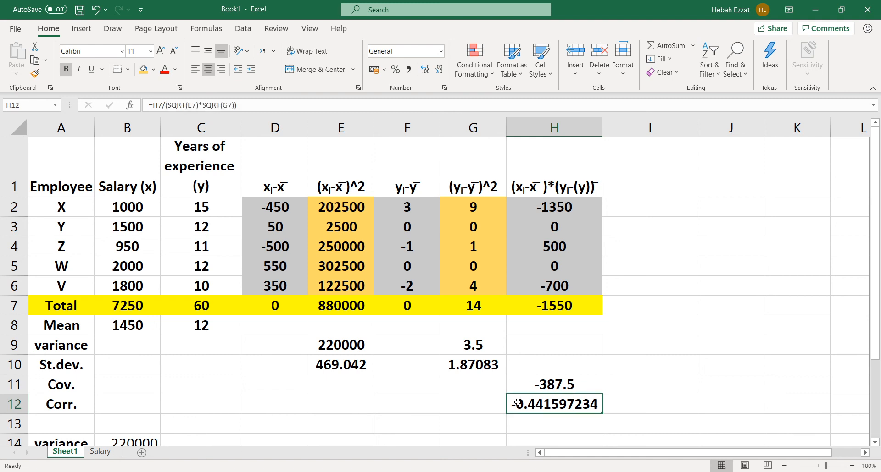
click(611, 386)
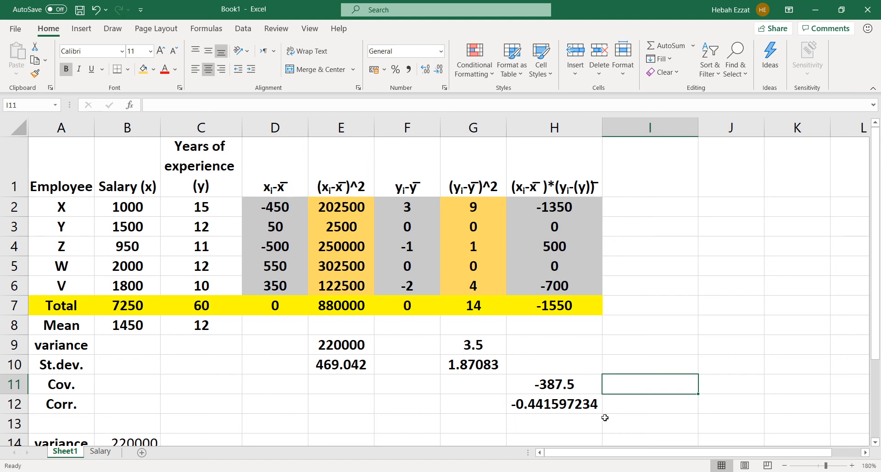
click(582, 386)
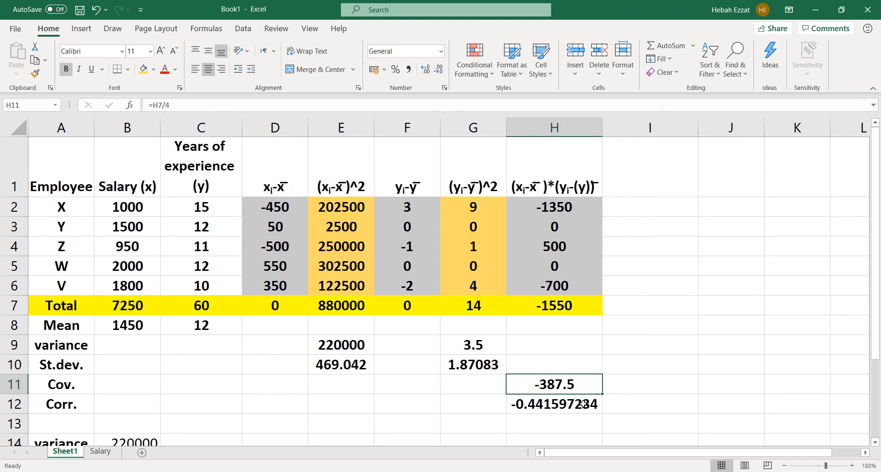
click(582, 405)
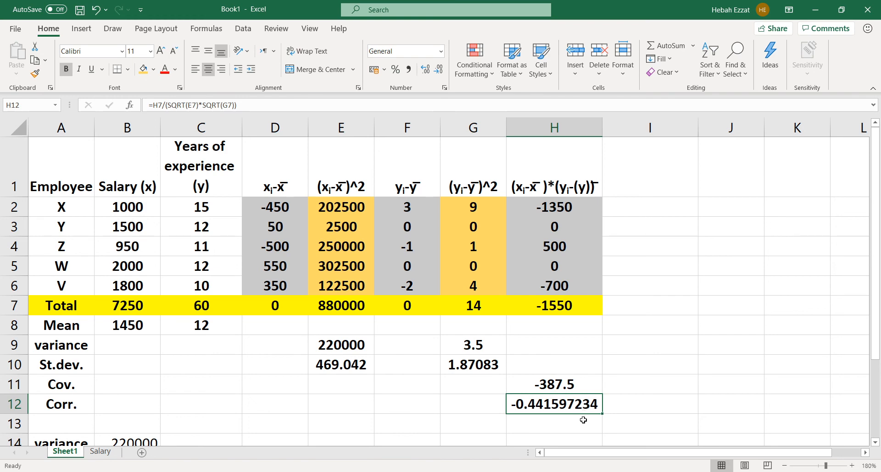